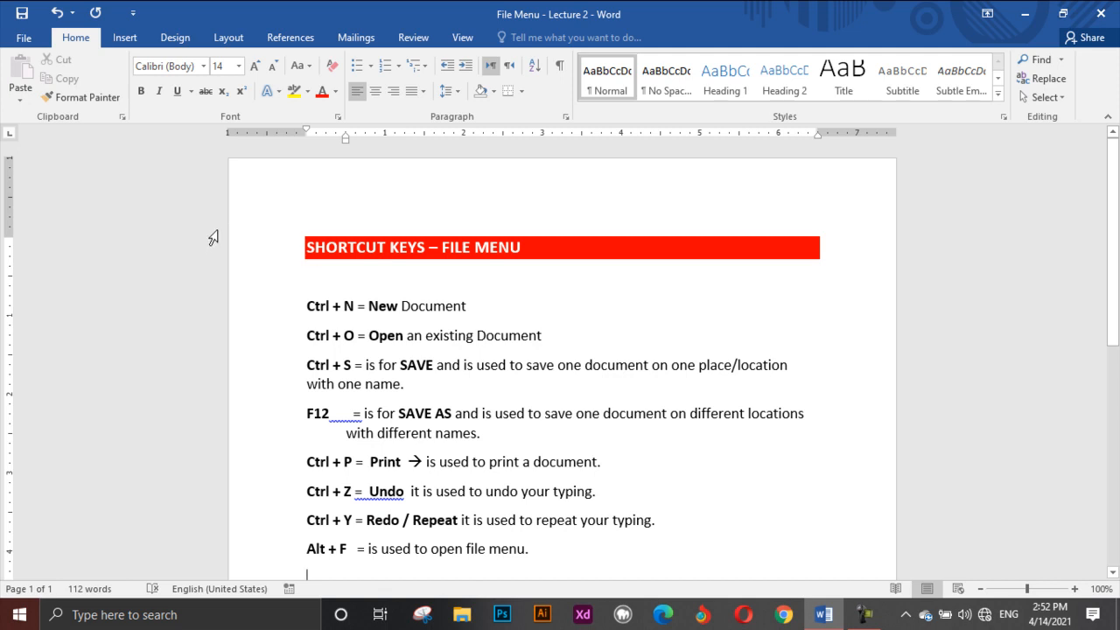
- Examine the available file commands and the New Document entry in the shortcut list
click(23, 38)
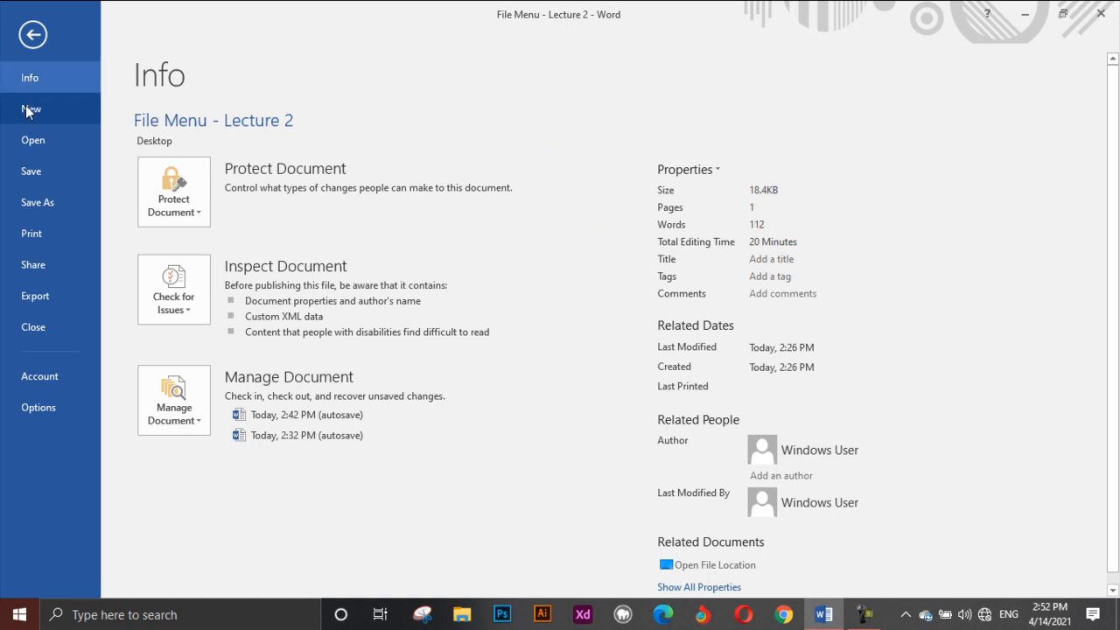
click(33, 36)
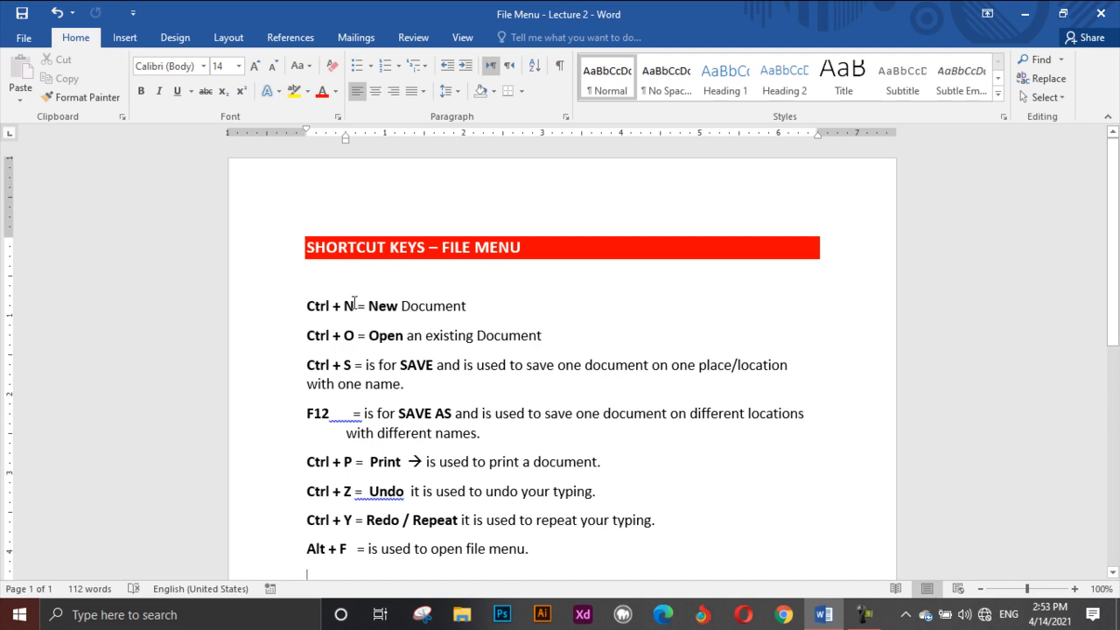
click(34, 46)
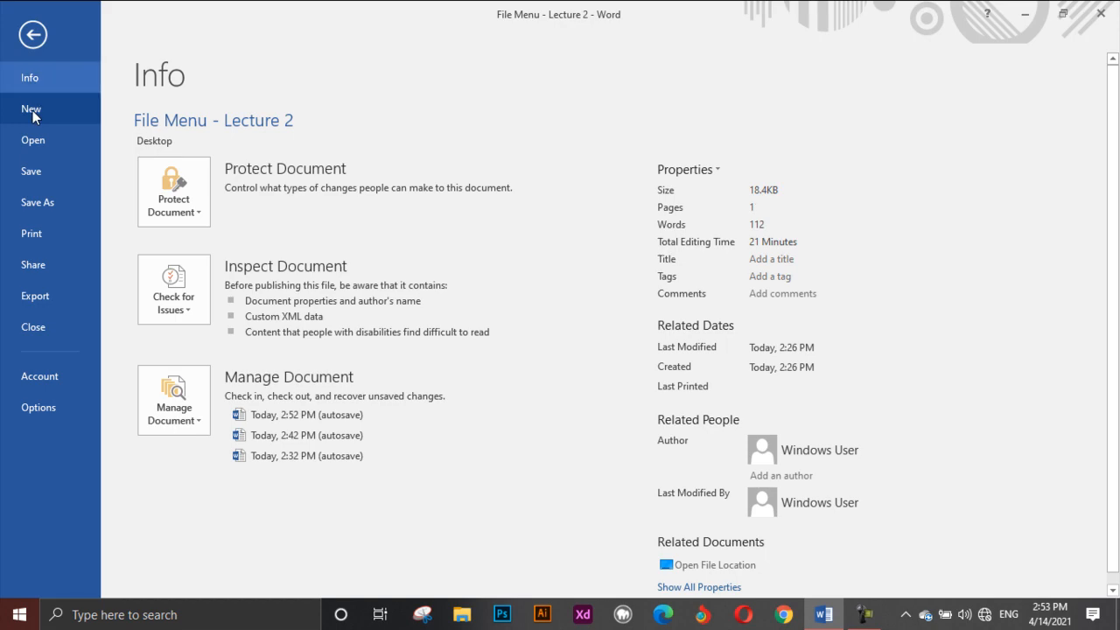
click(33, 35)
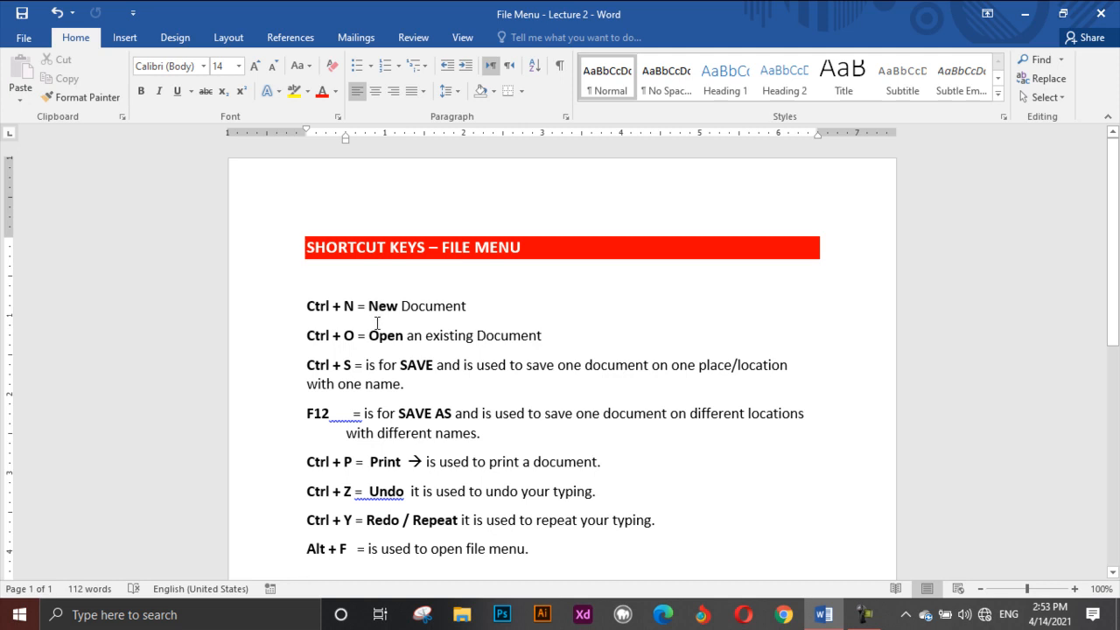
double_click(322, 305)
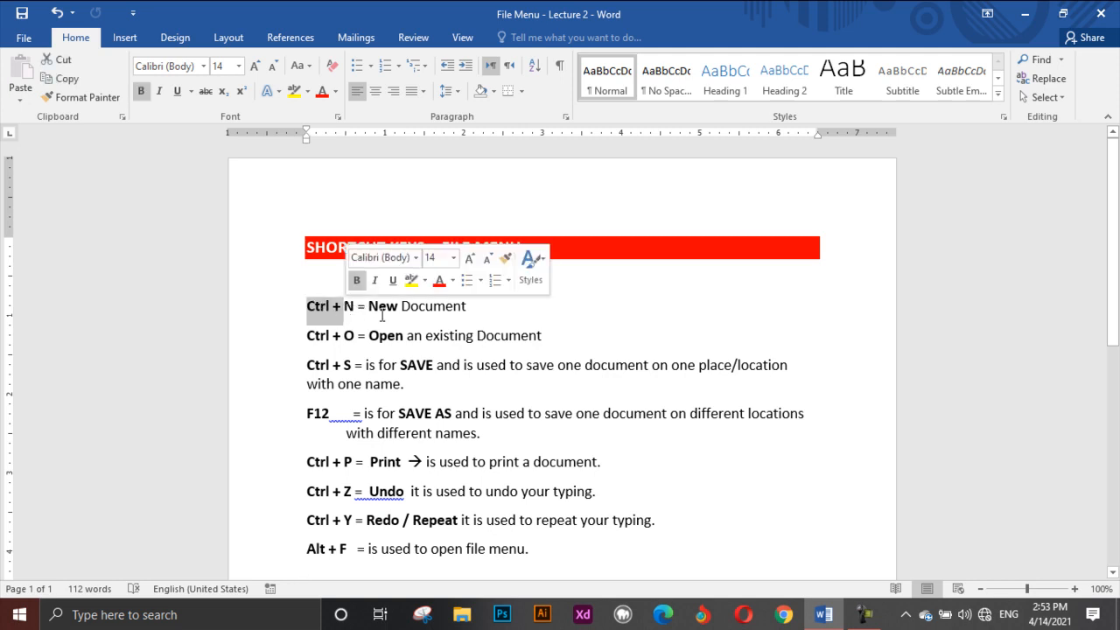
drag(368, 305, 446, 315)
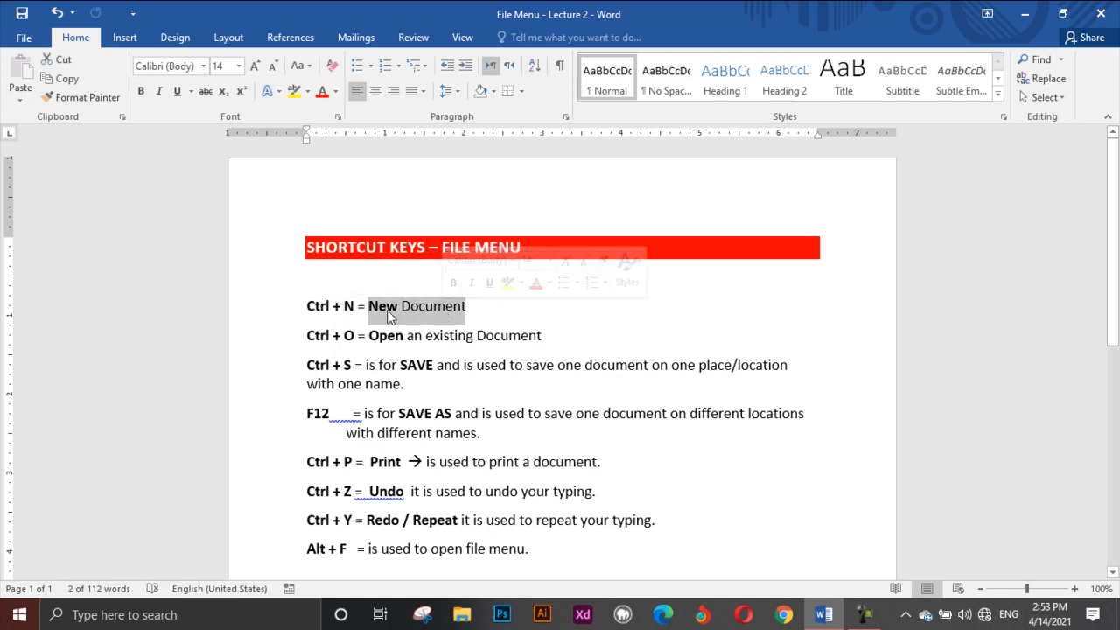
- Browse the available templates and create a new blank document
click(23, 38)
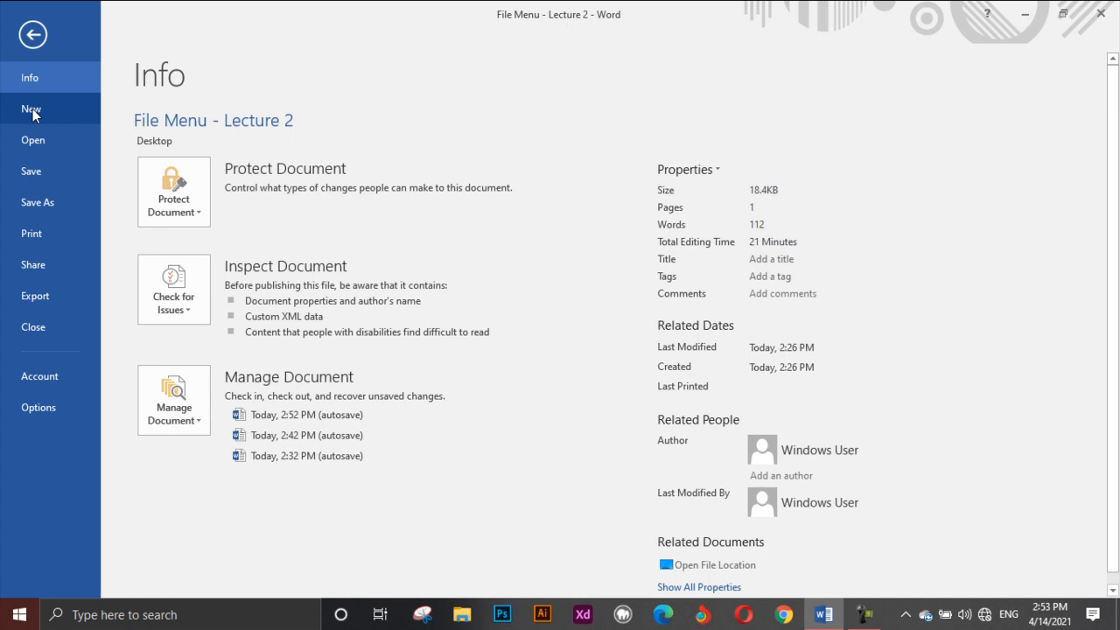
click(32, 111)
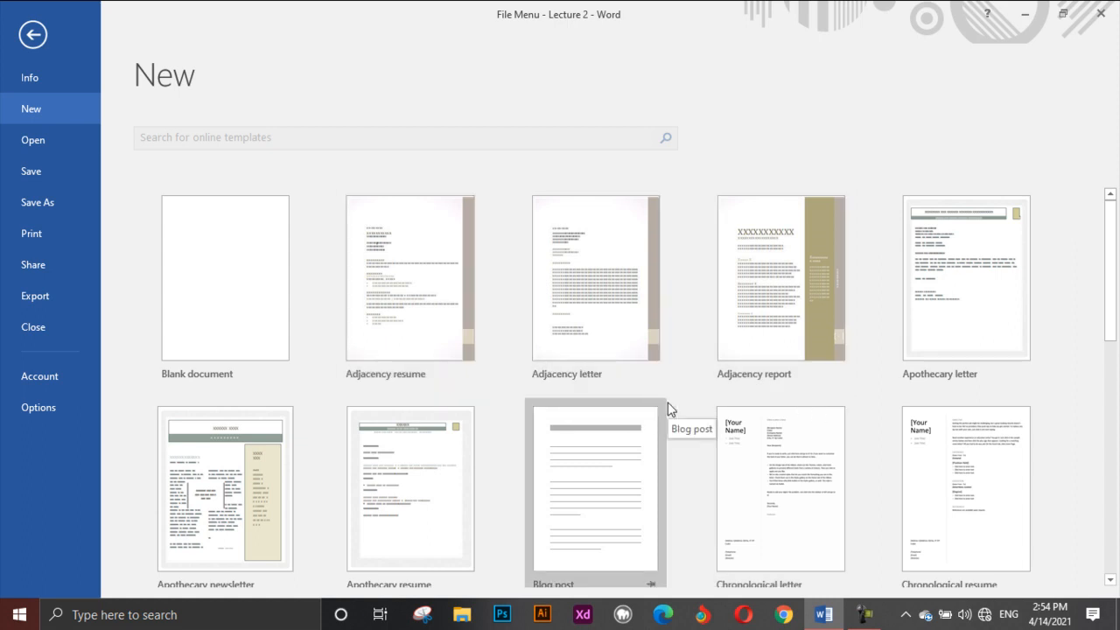
scroll(668, 408, down, 10)
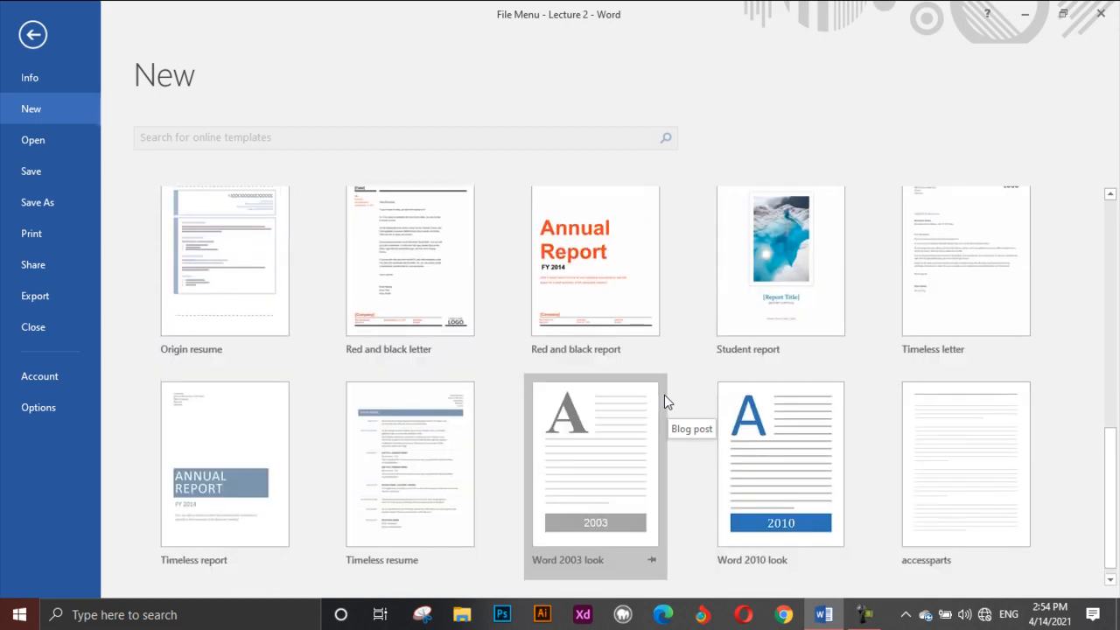
scroll(663, 394, up, 10)
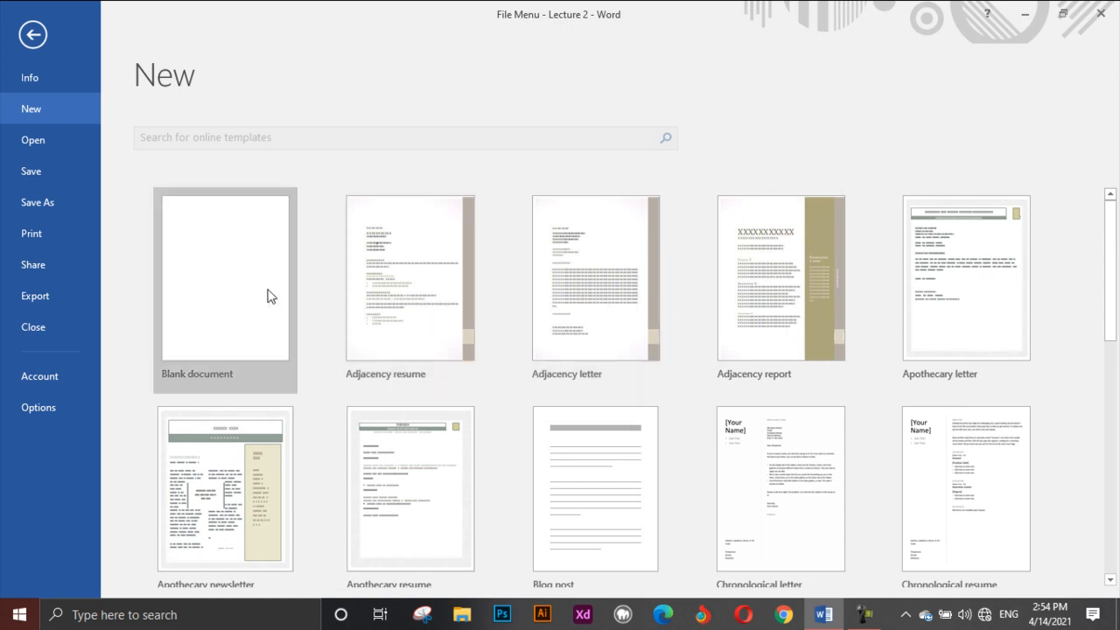
click(225, 289)
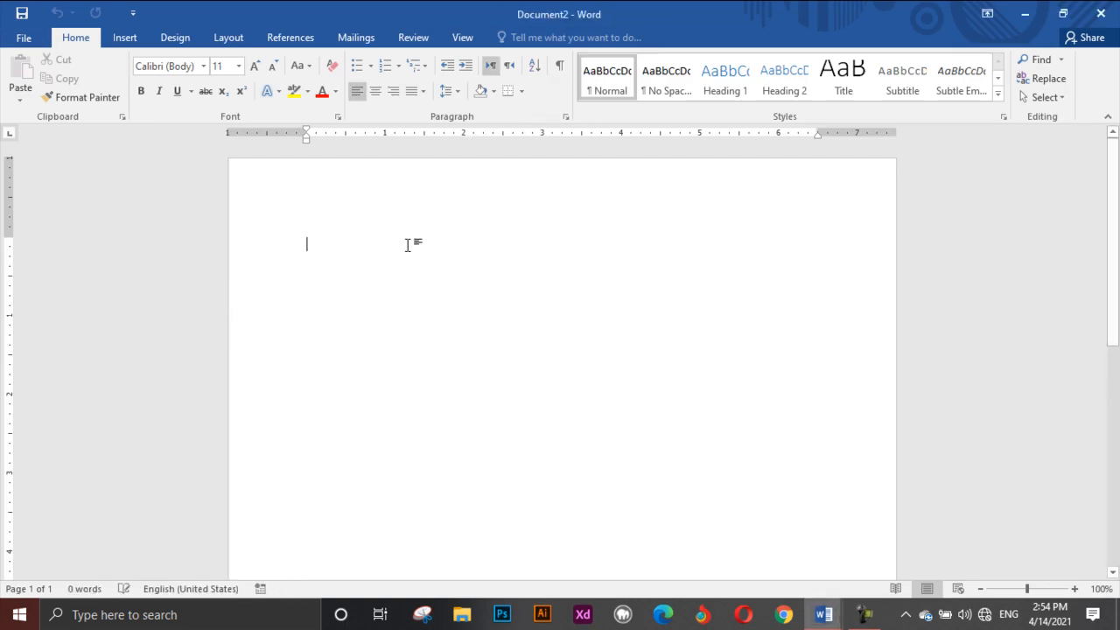
- Close the new blank document while keeping the program open
mouse_move(820, 620)
click(24, 37)
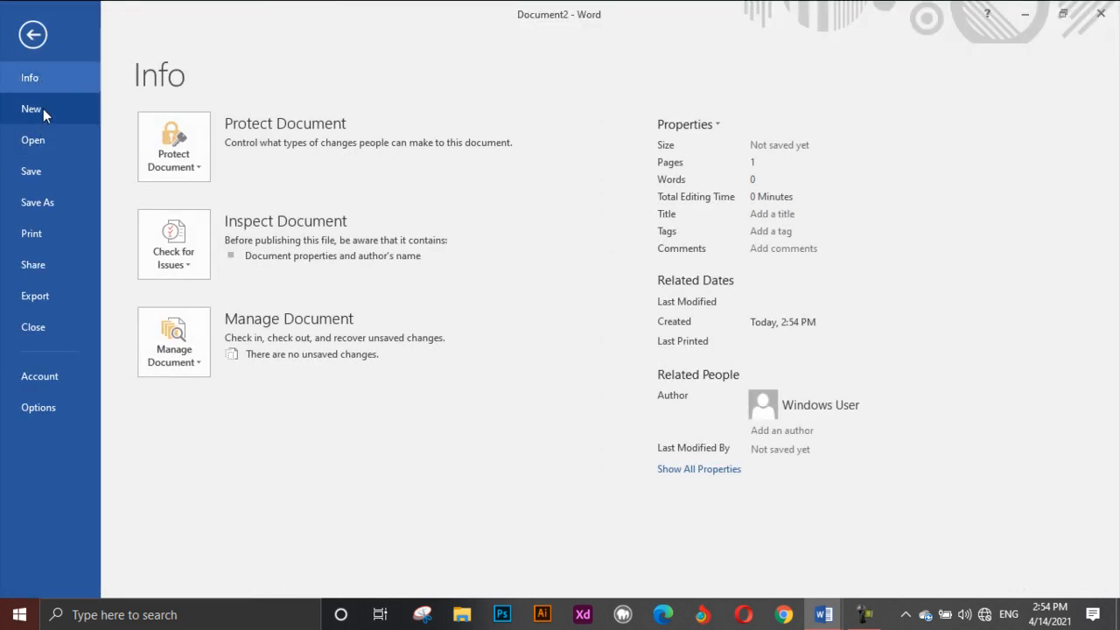
click(33, 35)
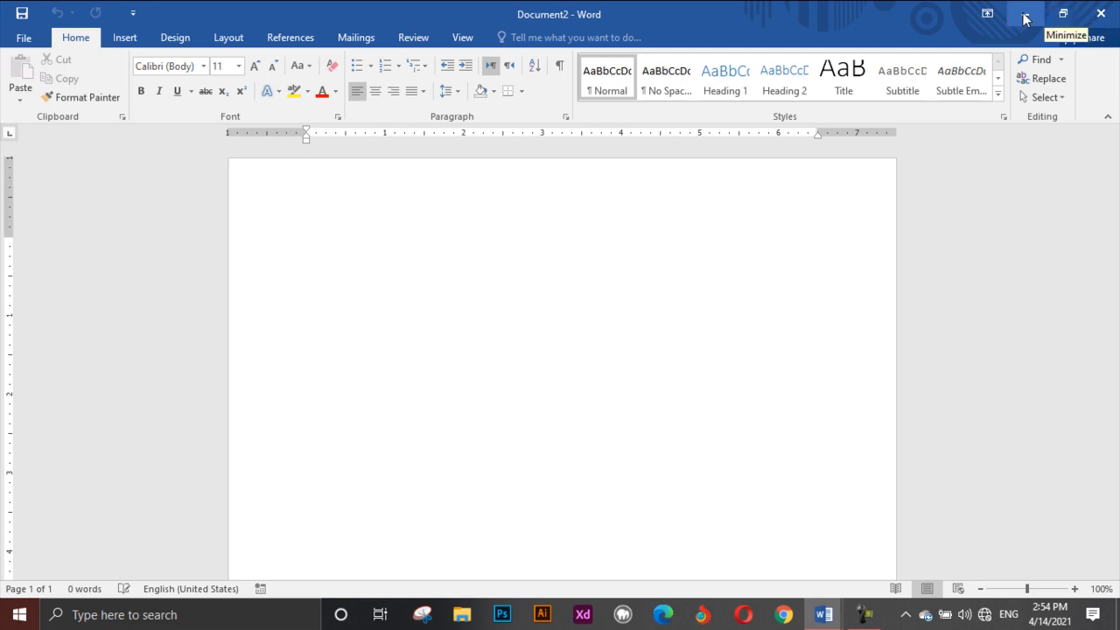
click(19, 39)
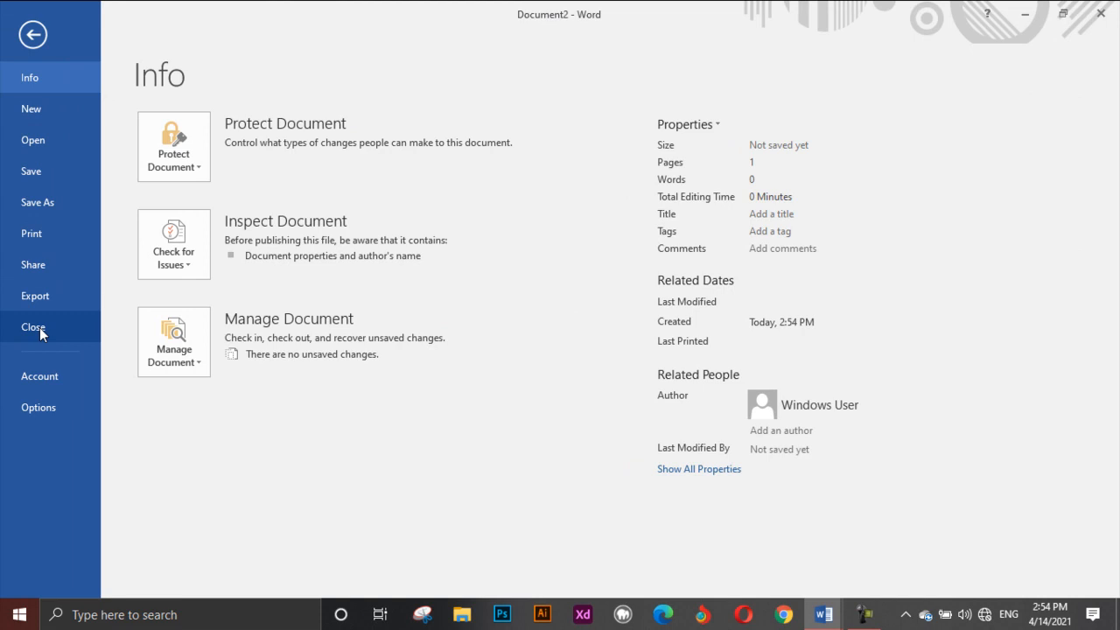
click(33, 35)
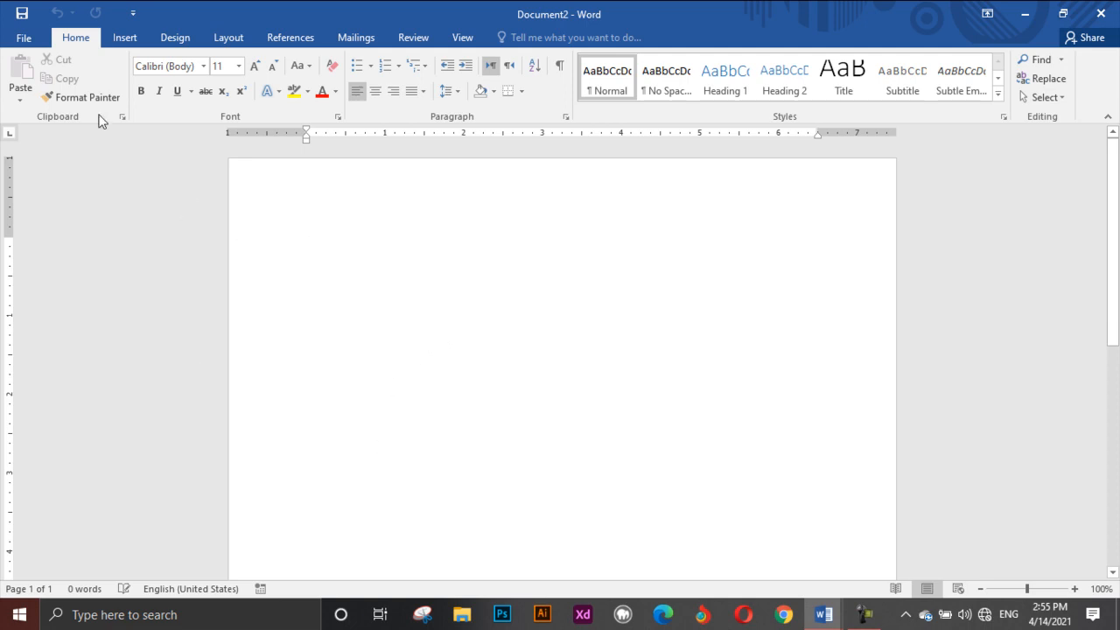
click(23, 38)
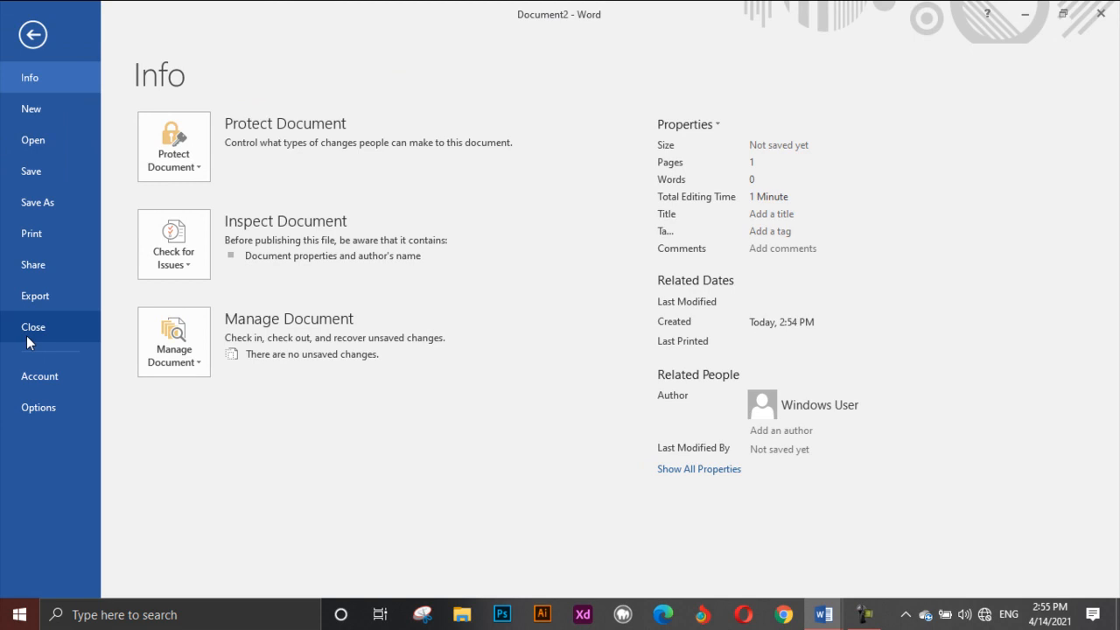
click(31, 35)
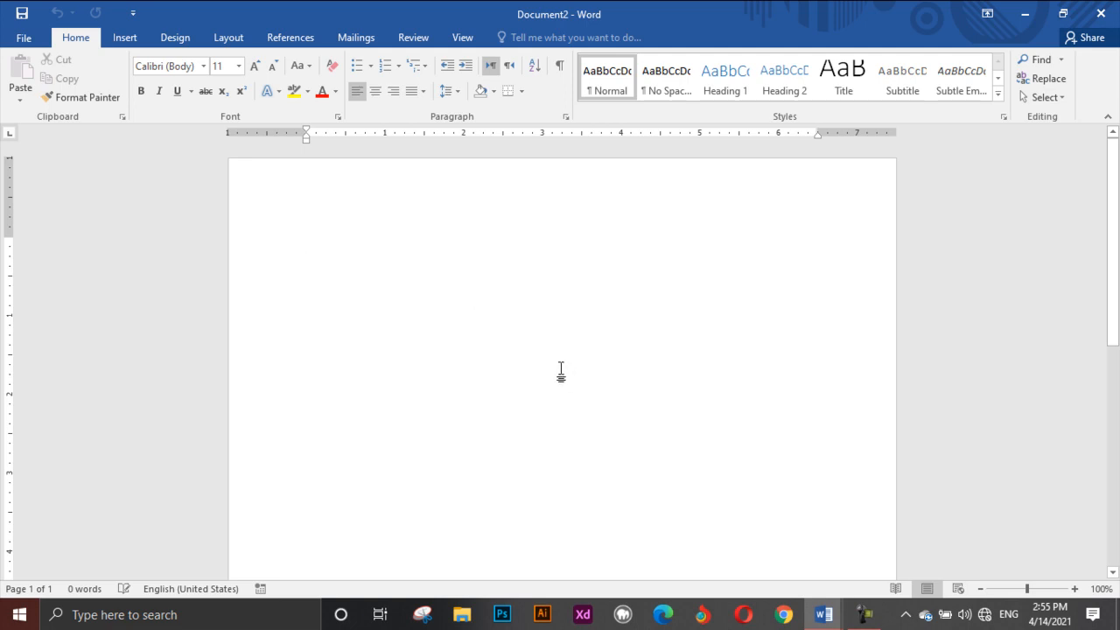
click(25, 39)
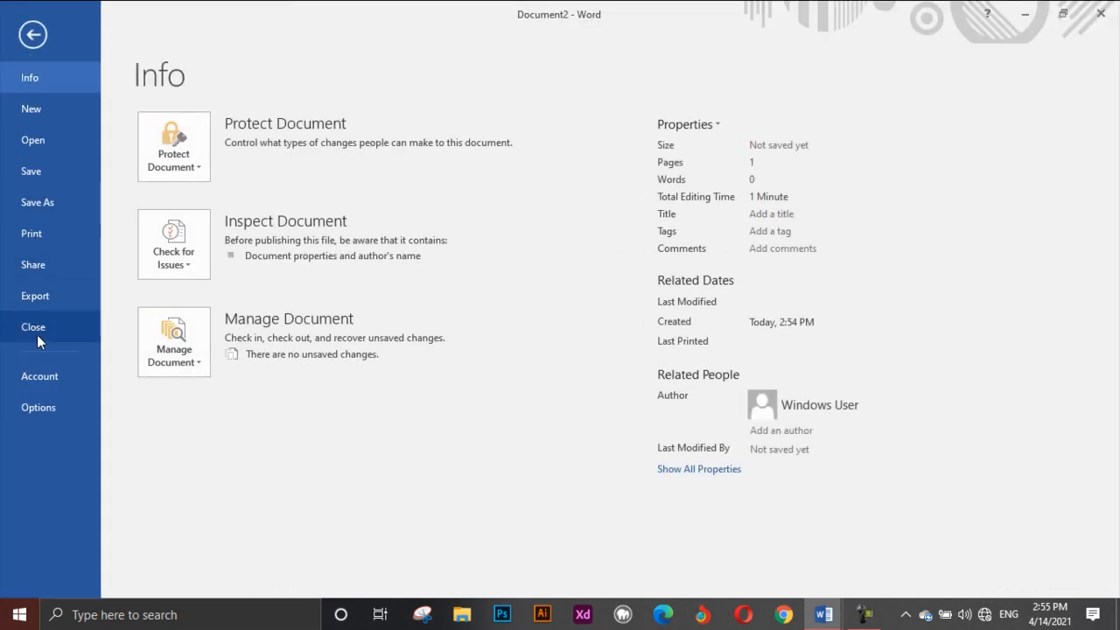
click(36, 329)
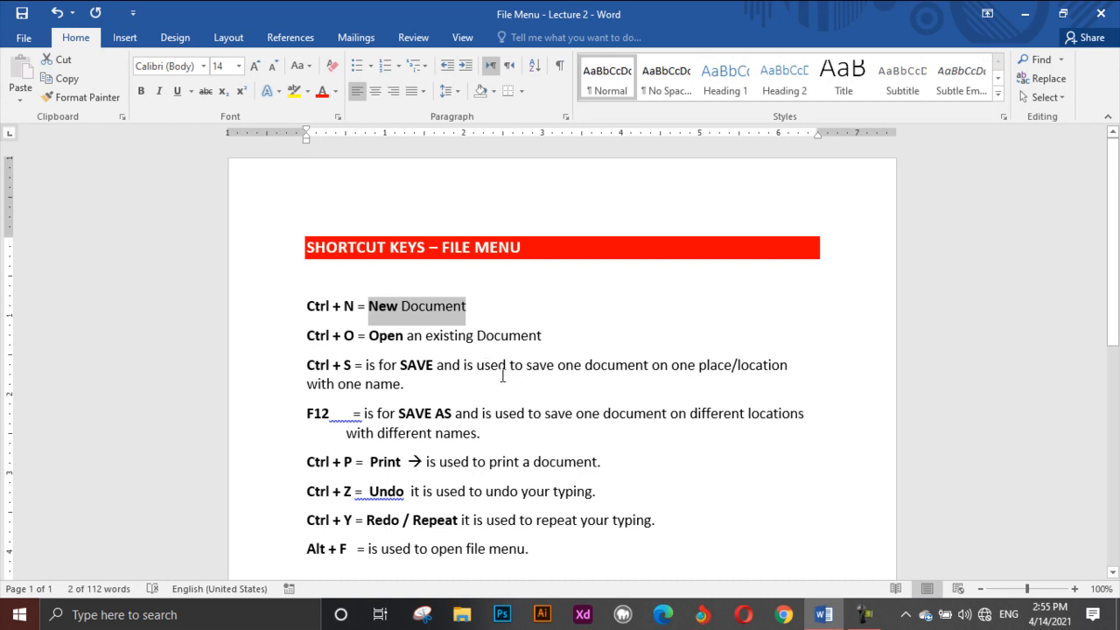
- Close the File Menu - Lecture 2 document and save its changes
click(497, 304)
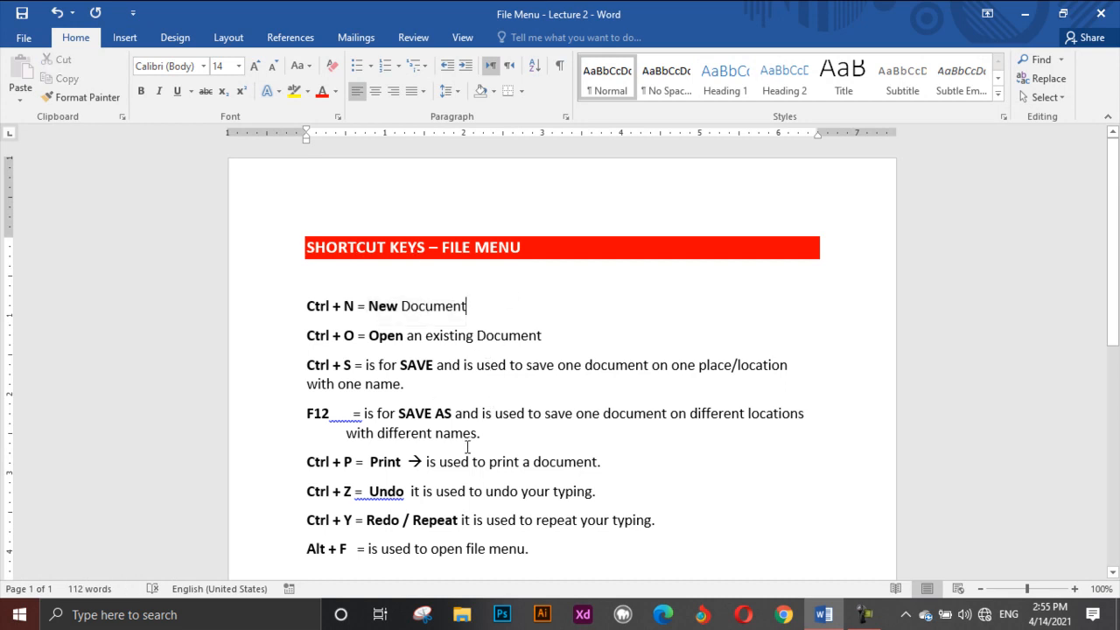
scroll(467, 447, down, 1)
scroll(472, 436, up, 1)
click(25, 39)
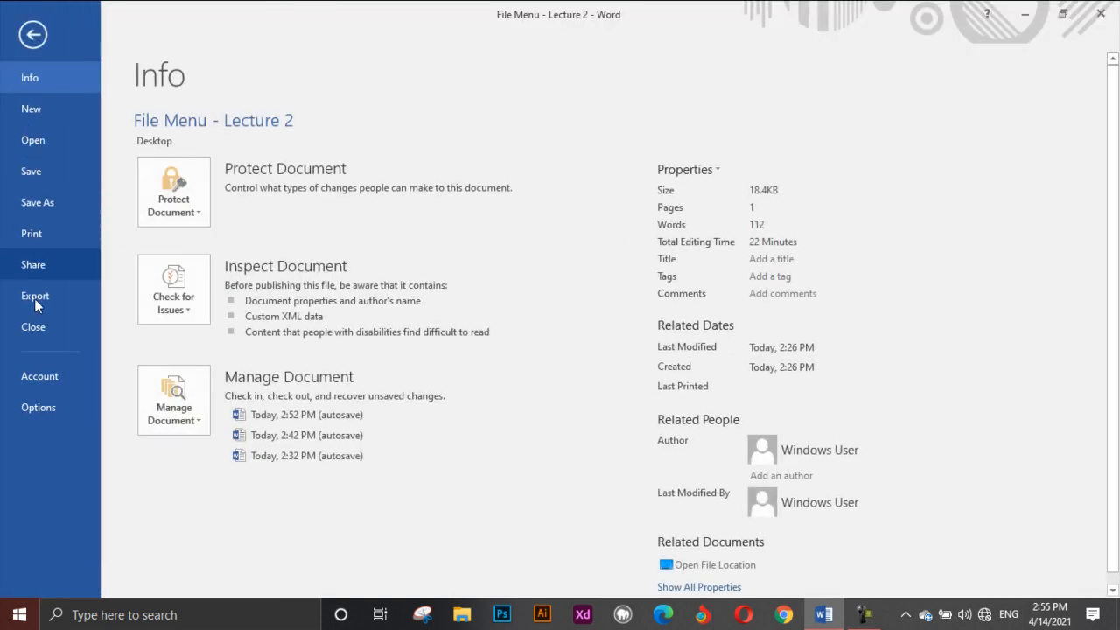
click(37, 329)
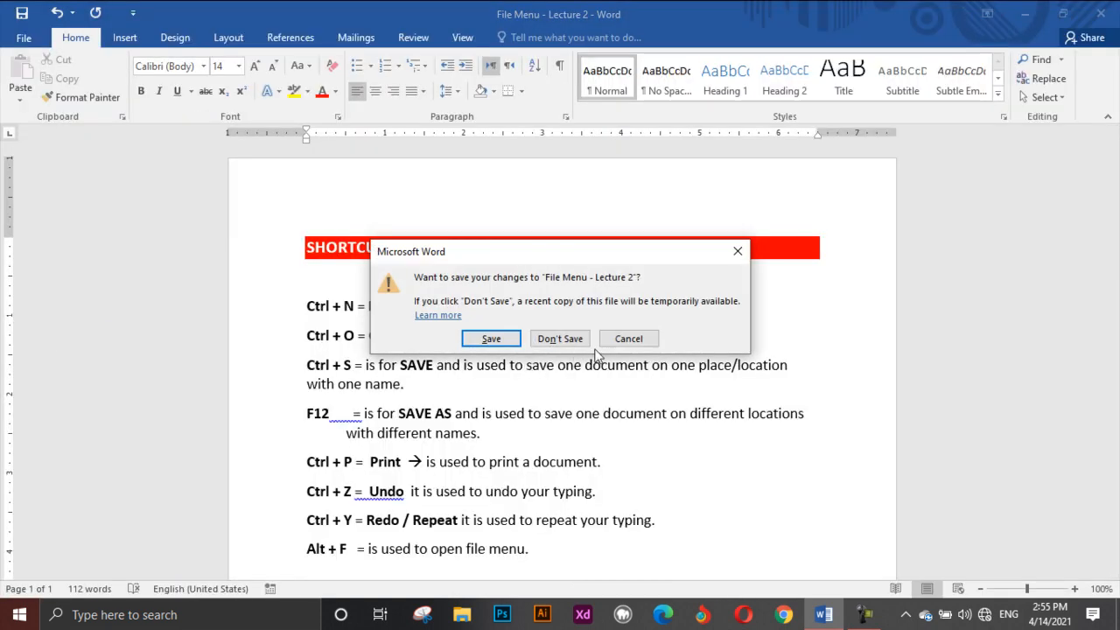
click(518, 342)
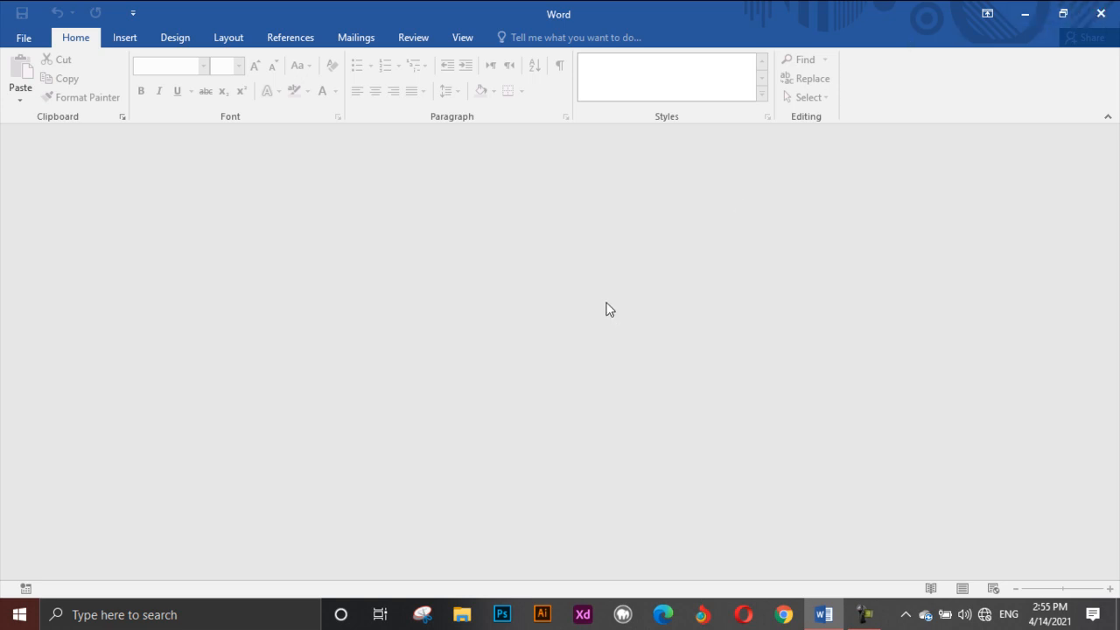
- View the Open page with its recent documents and return to the empty window
click(23, 38)
click(24, 39)
click(32, 37)
click(22, 39)
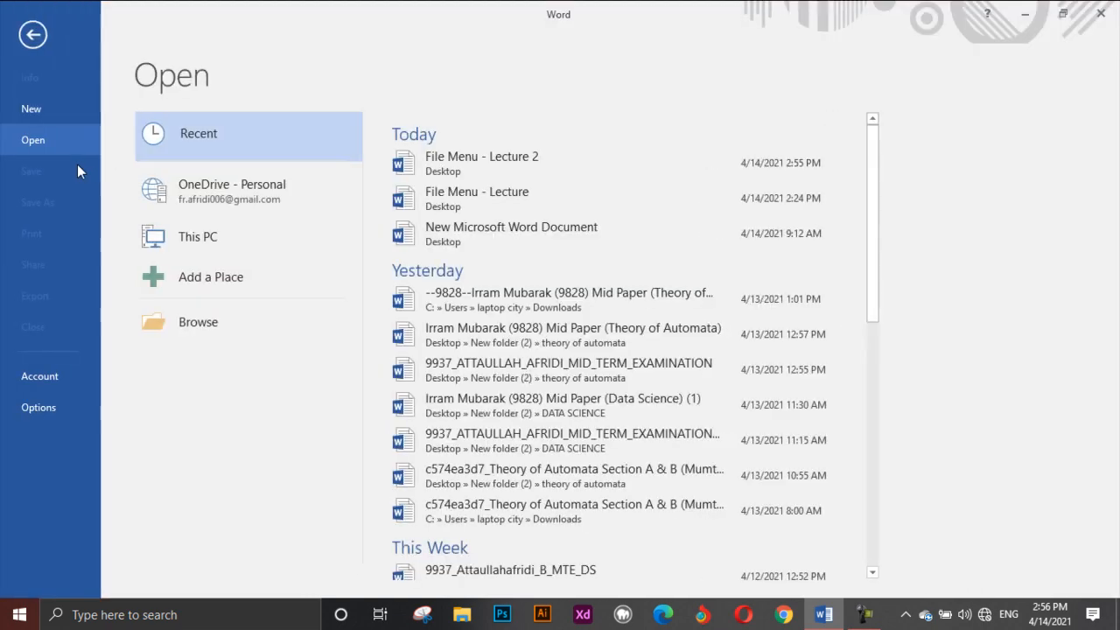
click(23, 39)
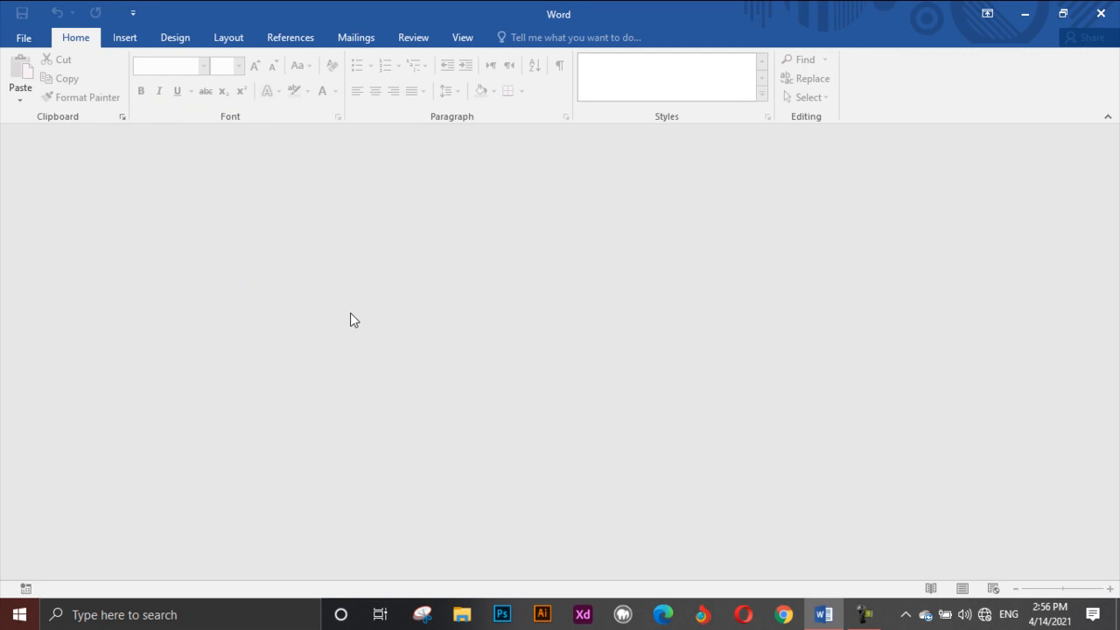
key(ctrl+o)
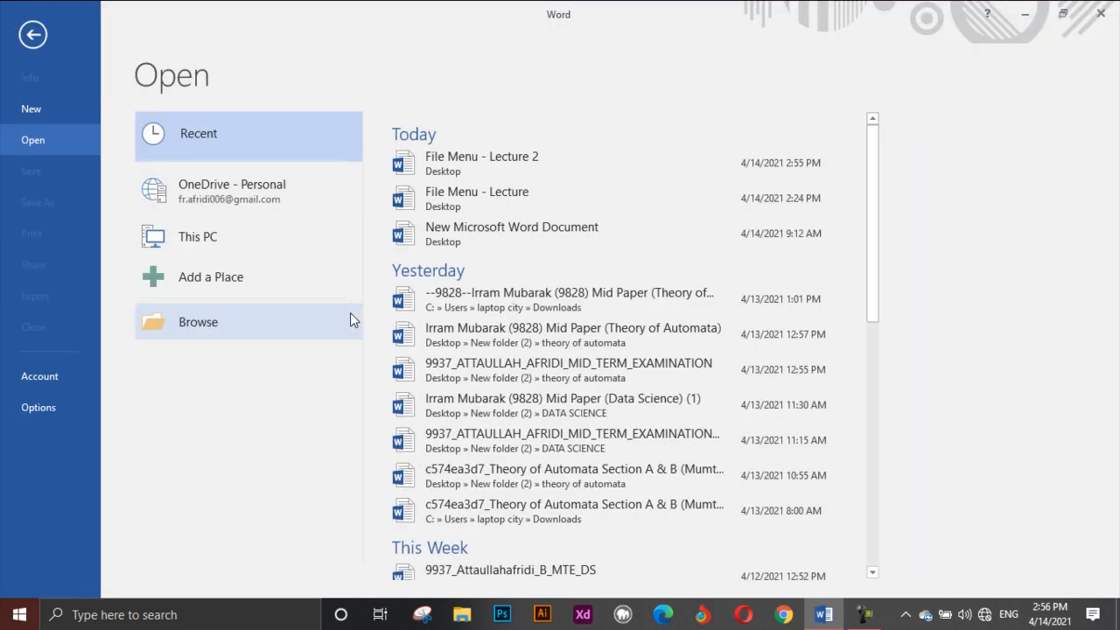
click(33, 35)
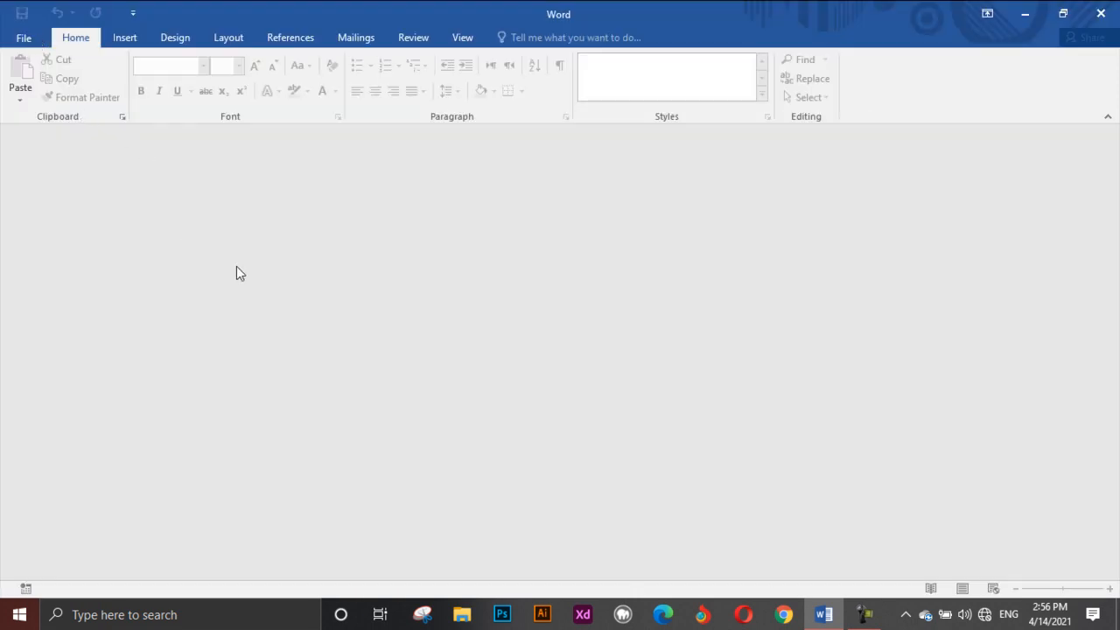
- Browse for the existing File Menu - Lecture 2 document and open it
click(23, 40)
click(202, 337)
click(247, 208)
click(410, 367)
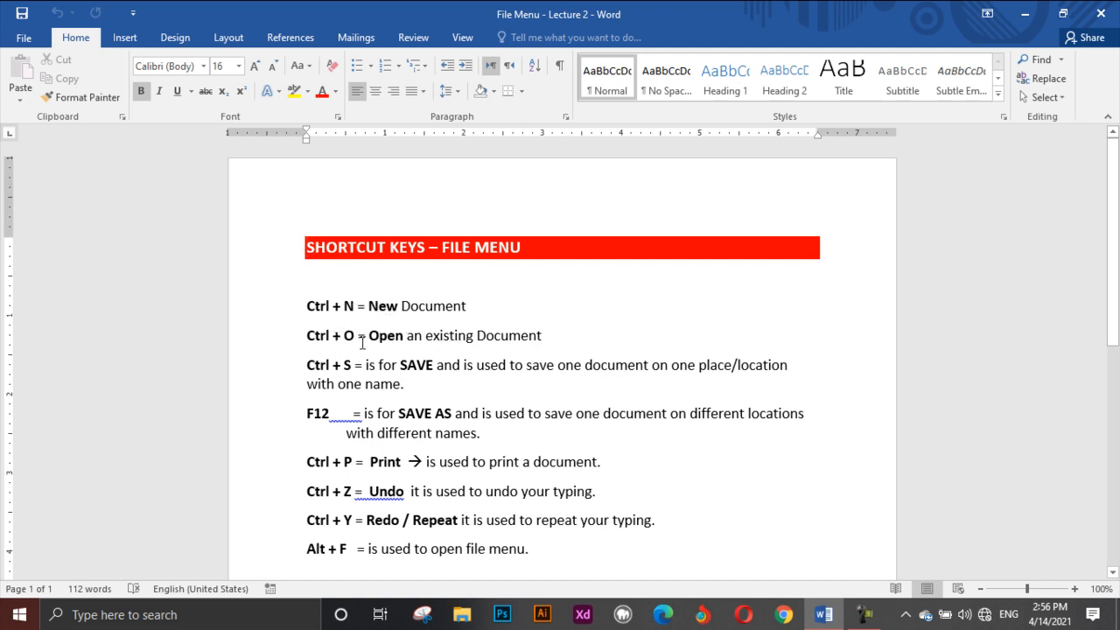
- Examine the Save entry in the shortcut list, highlighting its key combination, location and name wording
click(24, 38)
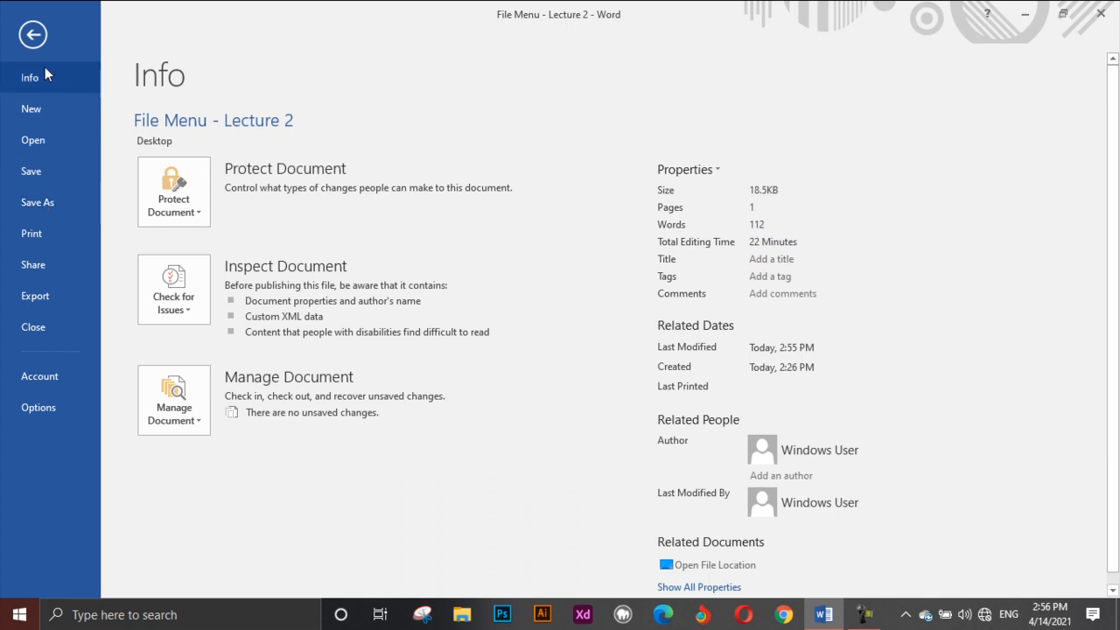
click(32, 35)
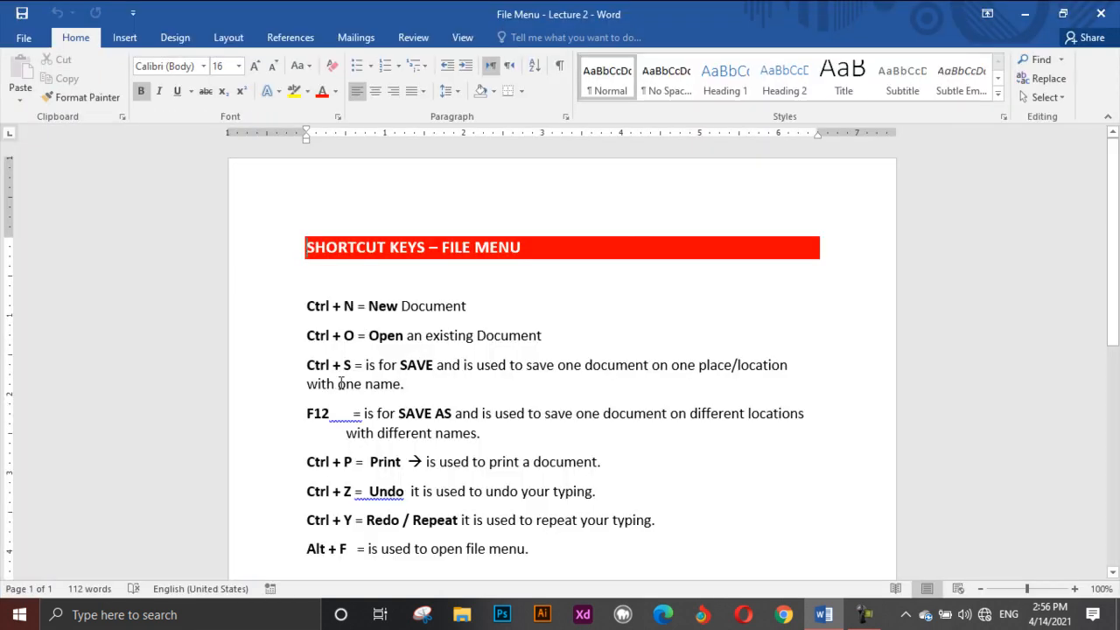
scroll(341, 383, down, 1)
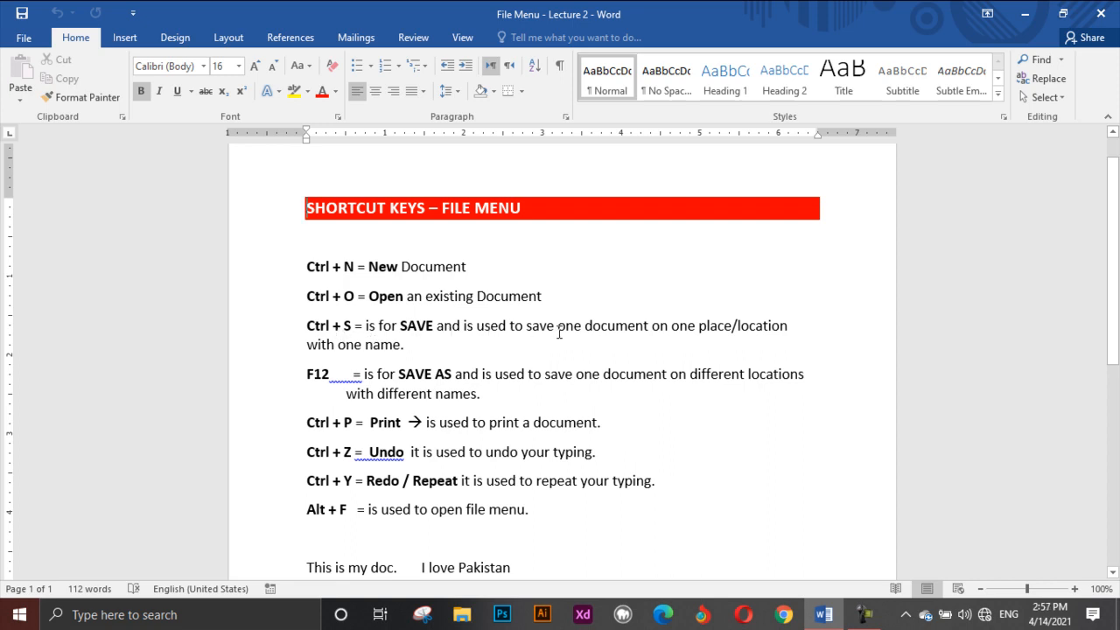
drag(579, 331, 787, 330)
drag(341, 345, 398, 351)
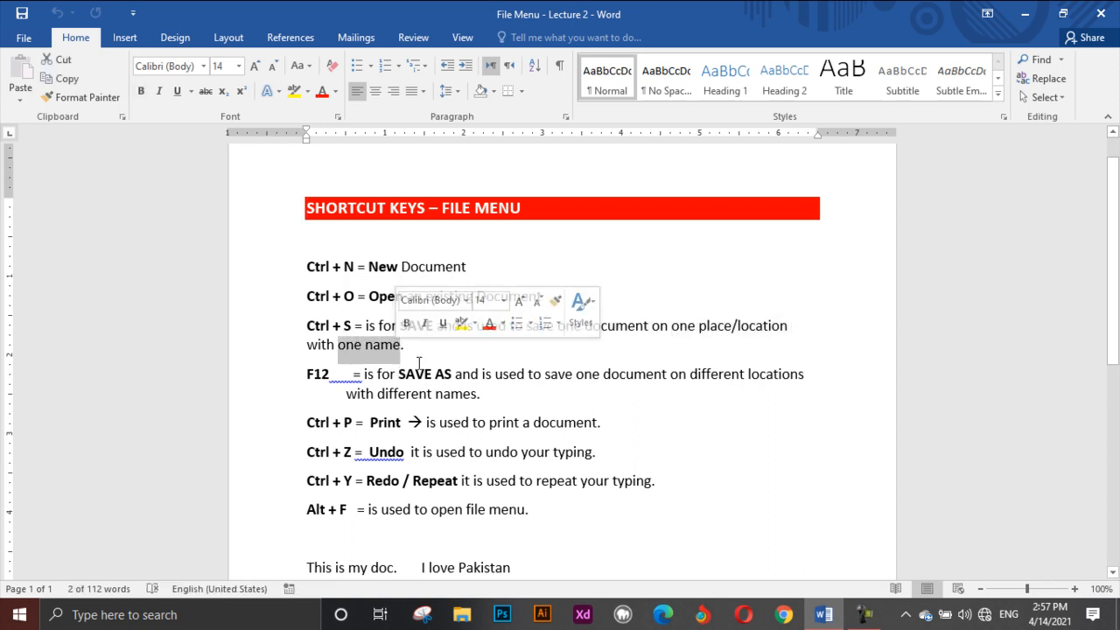
click(400, 350)
drag(401, 327, 432, 329)
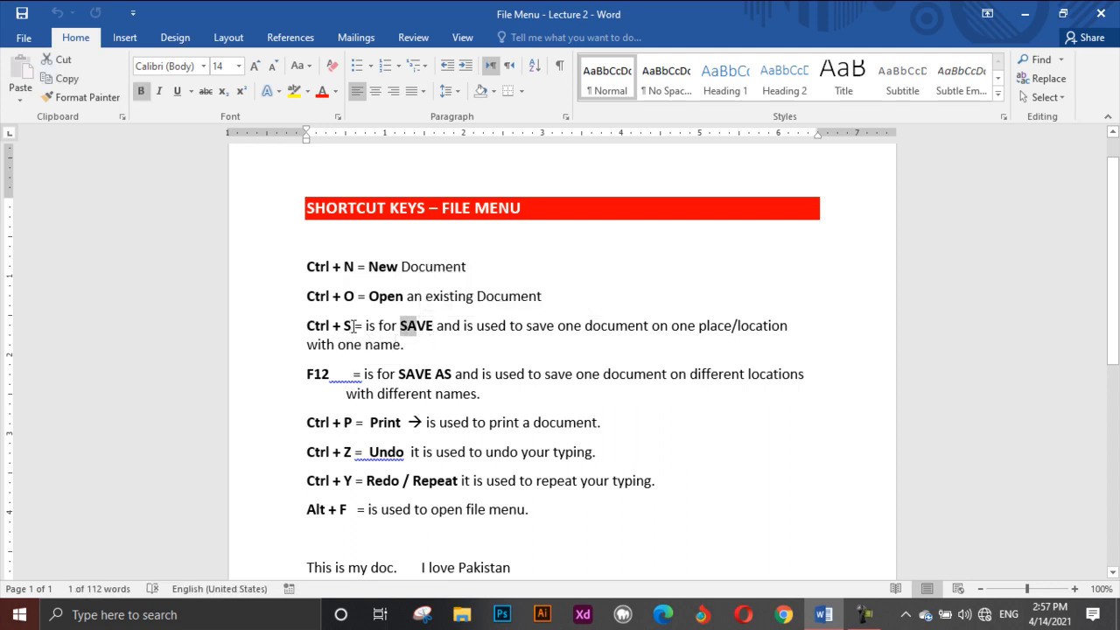
drag(354, 326, 306, 326)
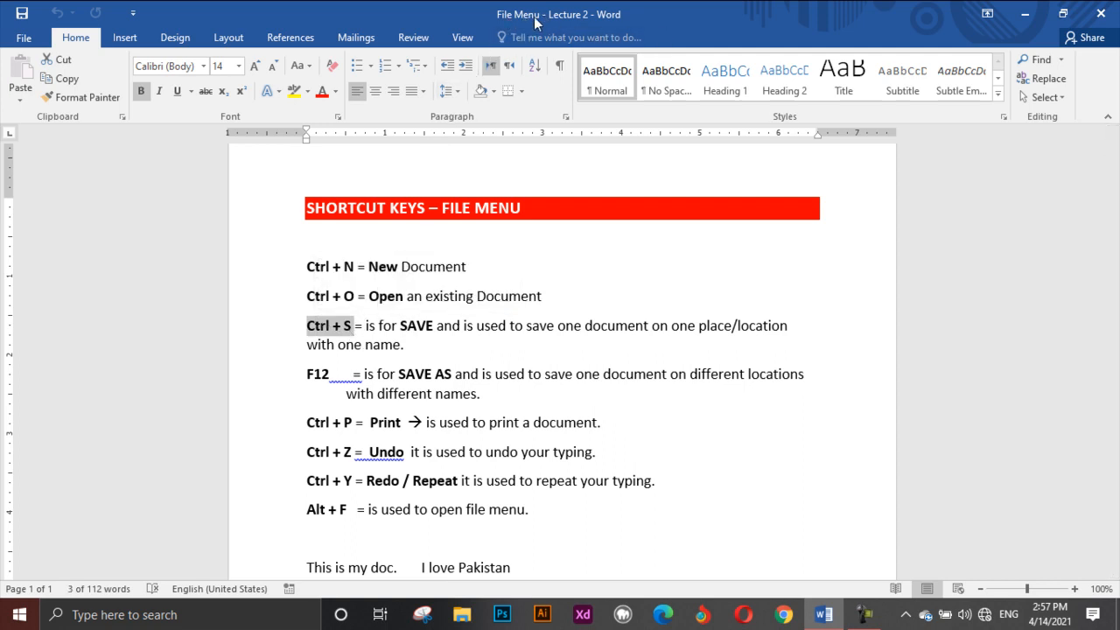
- Add the sentence "This is my new doc." after "I love Pakistan" on the last line and save the document
scroll(565, 500, down, 2)
click(552, 489)
key(Tab)
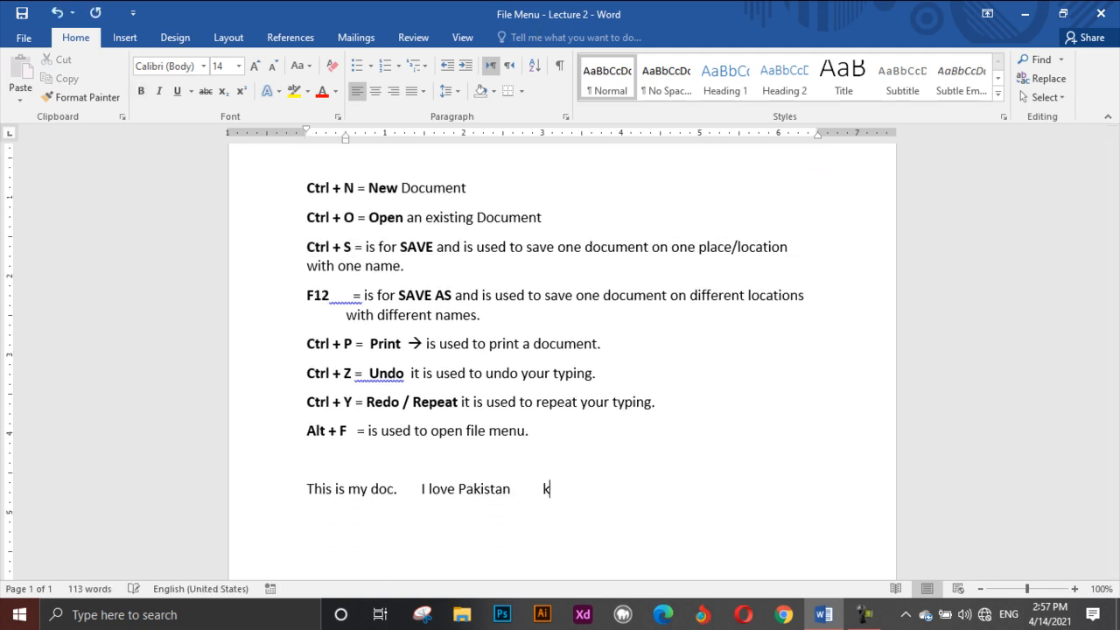
text(This ui)
key(BackSpace)
key(BackSpace)
text(is my new doc.)
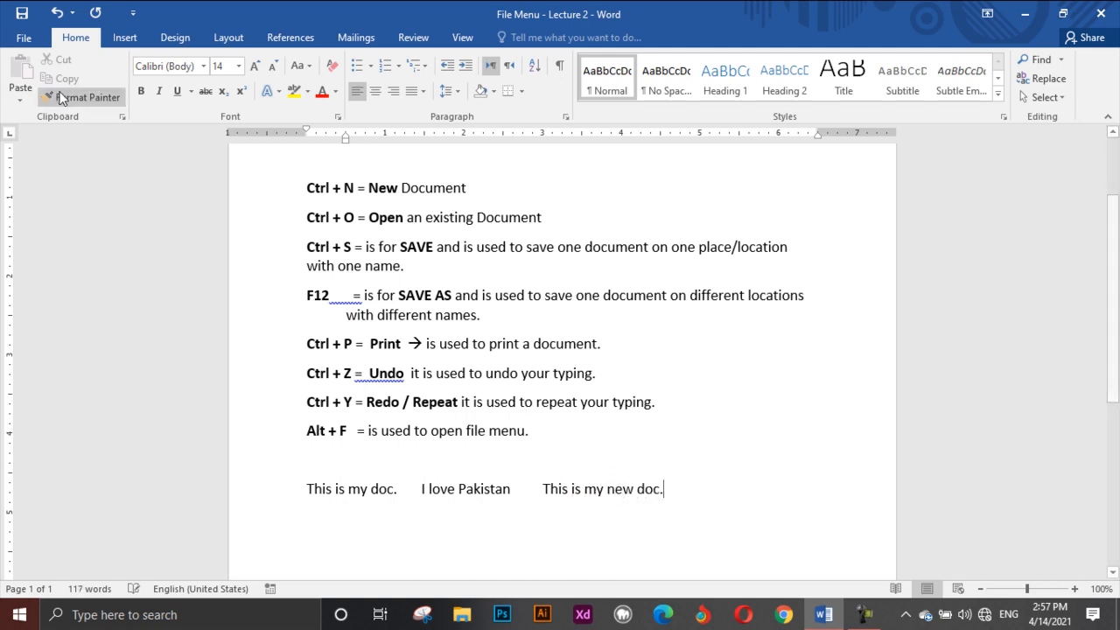
click(27, 39)
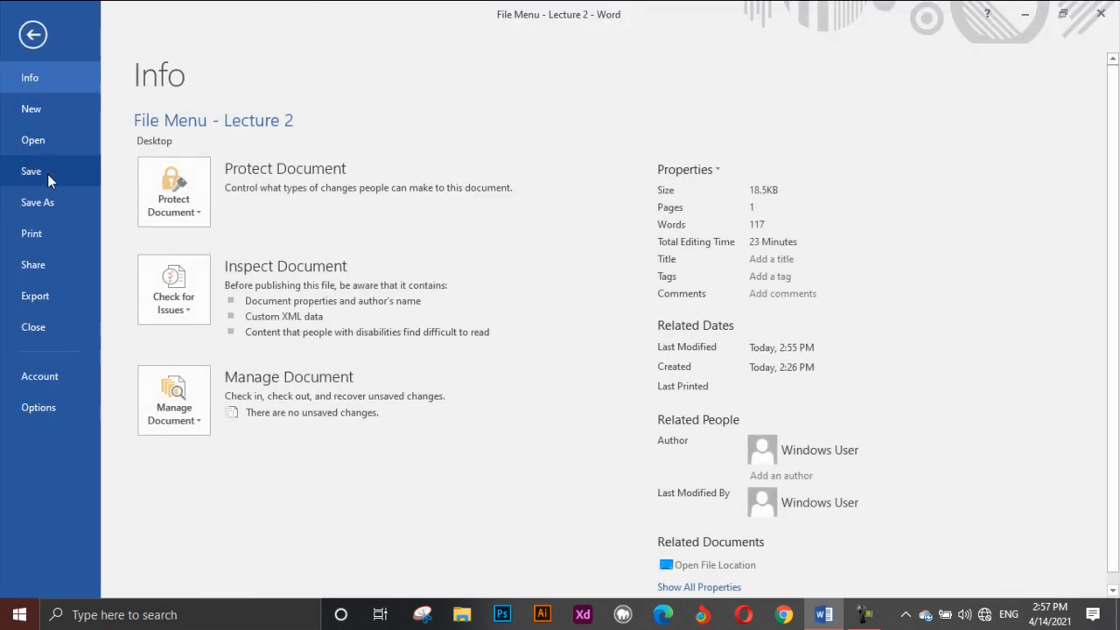
click(47, 174)
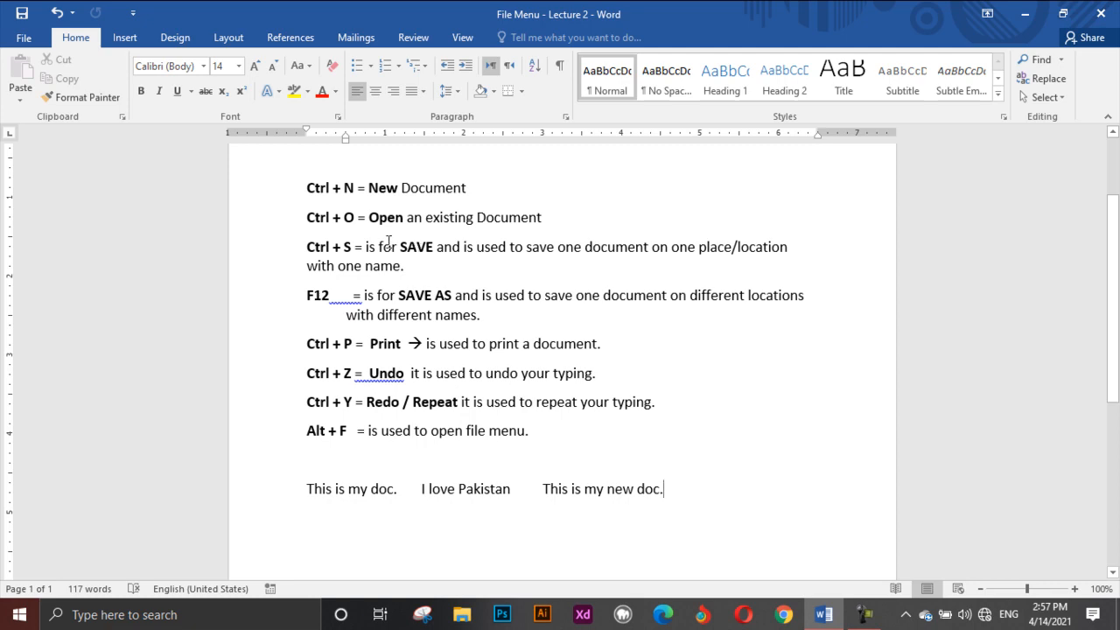
- Examine the Save As command and its entry in the shortcut list, highlighting the wording about different locations and different names
click(24, 37)
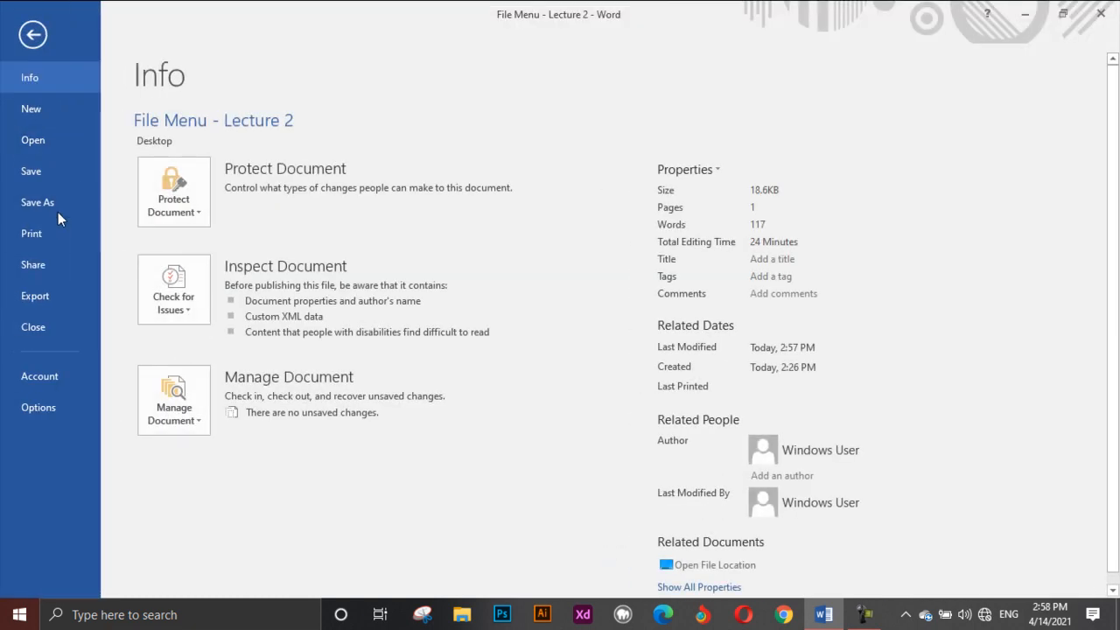
click(33, 37)
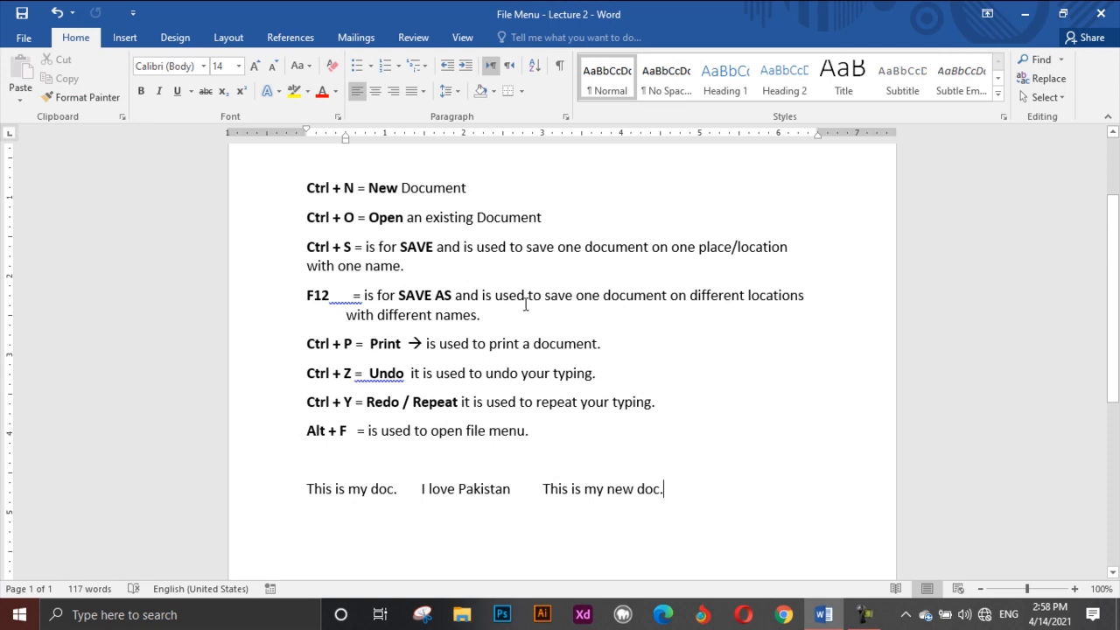
drag(689, 297, 812, 299)
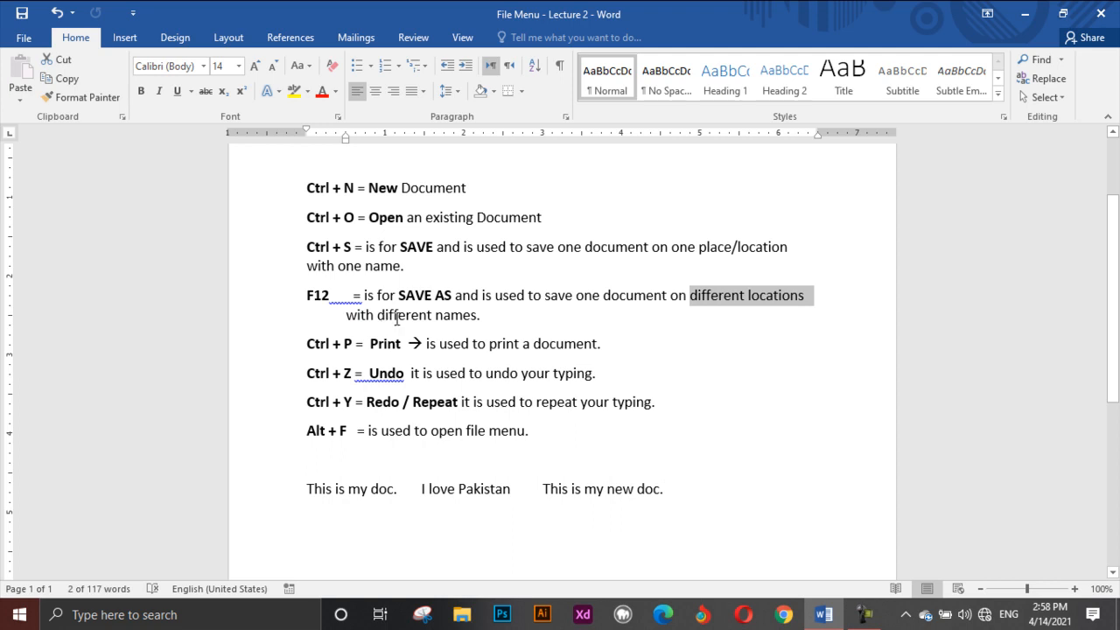
drag(378, 316, 459, 319)
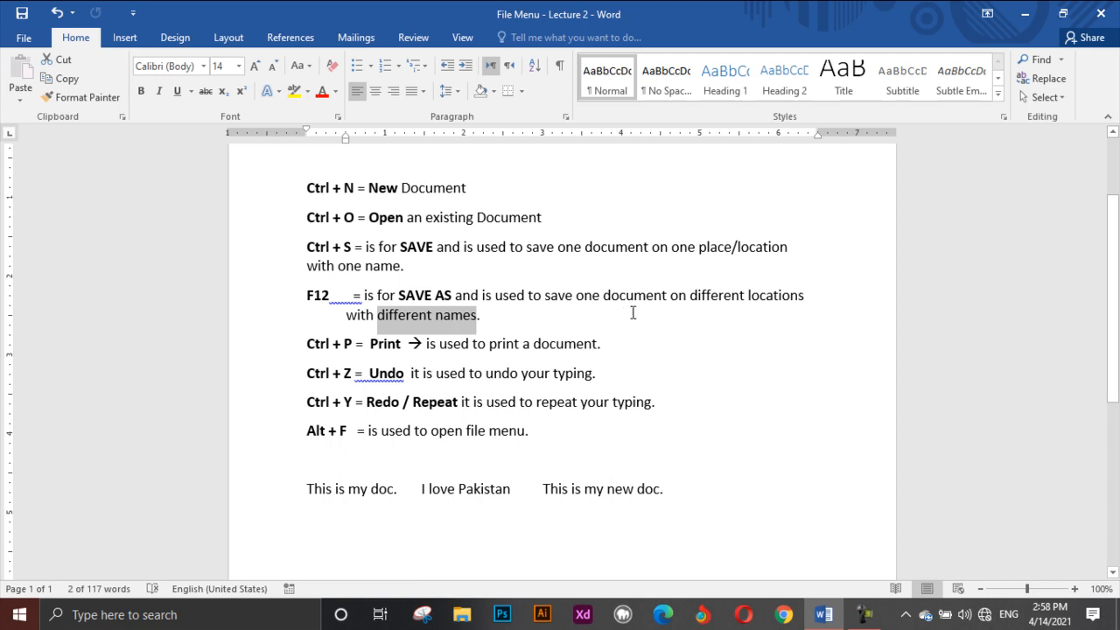
click(481, 317)
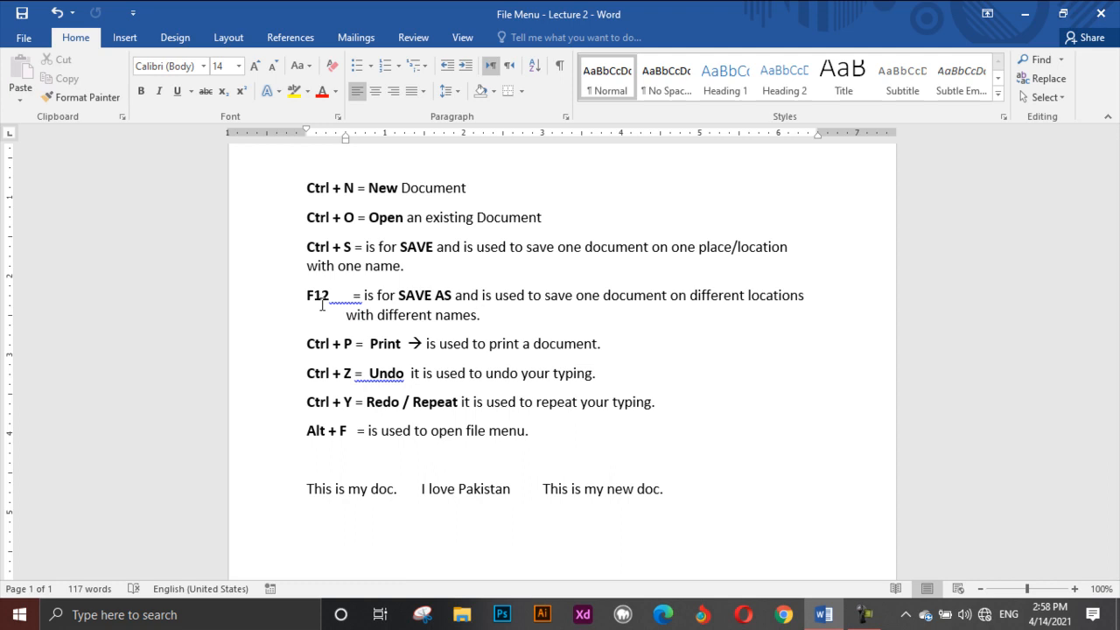
- Start saving a copy named doc 3, browse New Volume (E:) and Desktop as destinations, and cancel the save
key(F12)
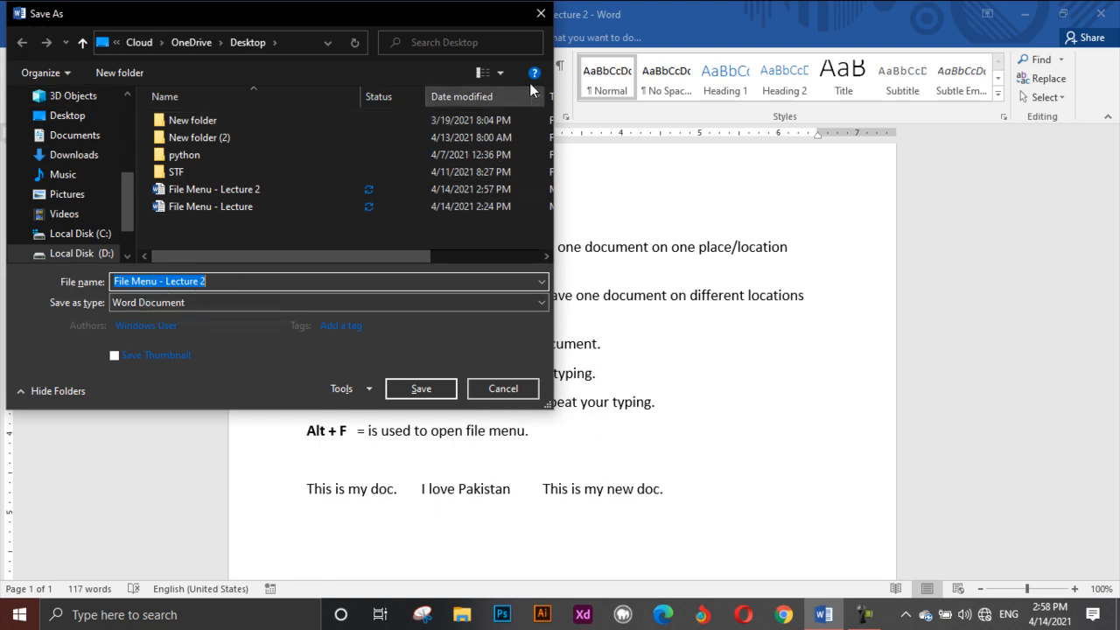
drag(377, 18, 378, 85)
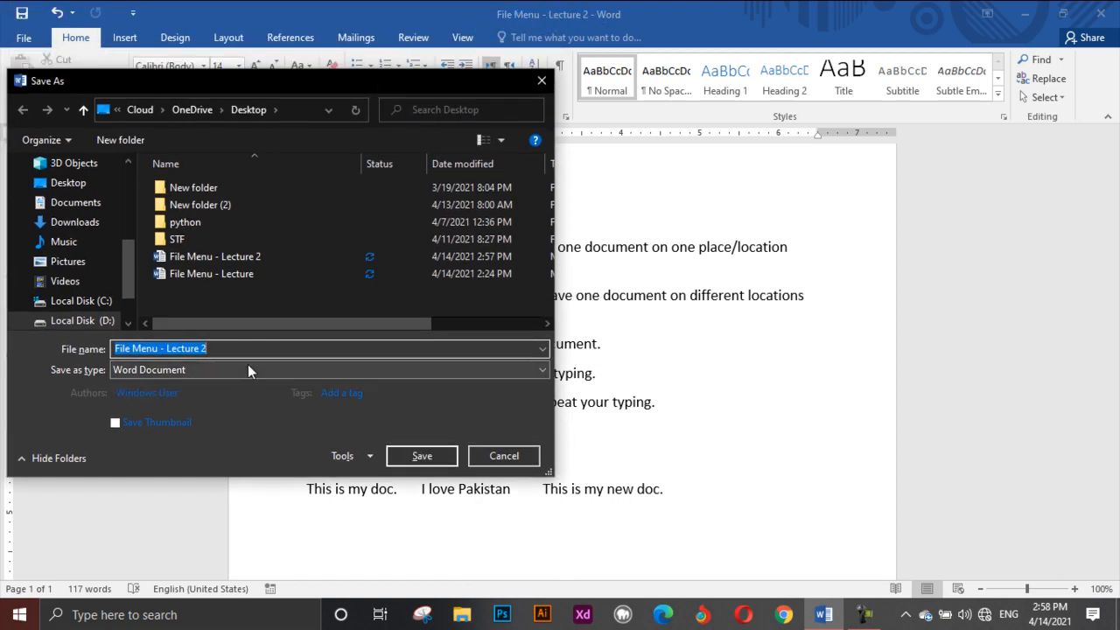
text(doc 3)
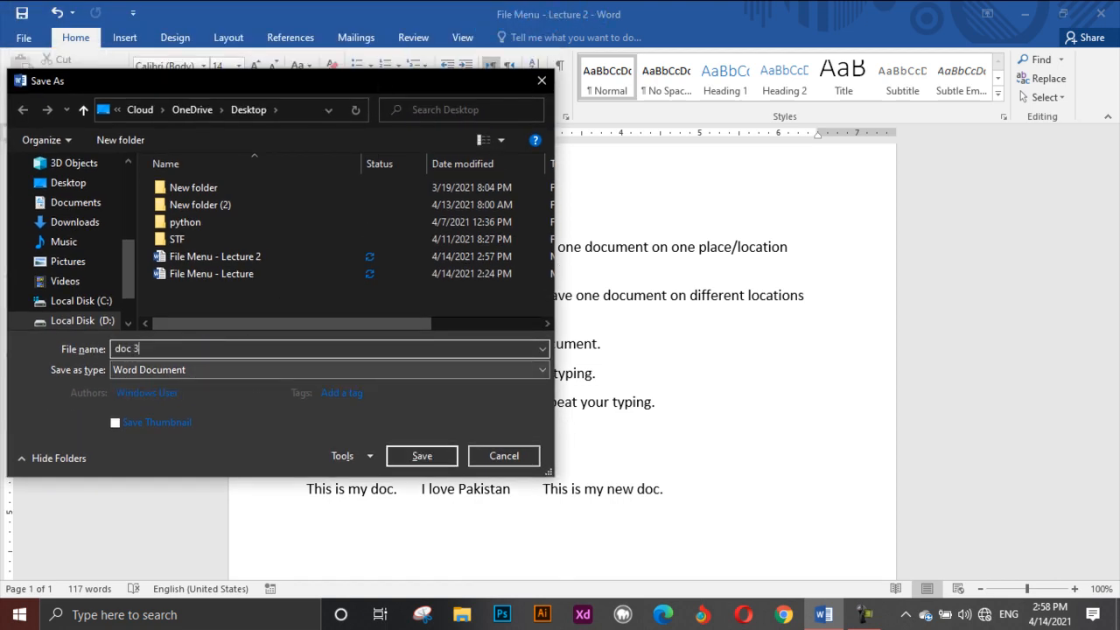
click(80, 300)
click(83, 320)
drag(126, 286, 132, 252)
click(117, 281)
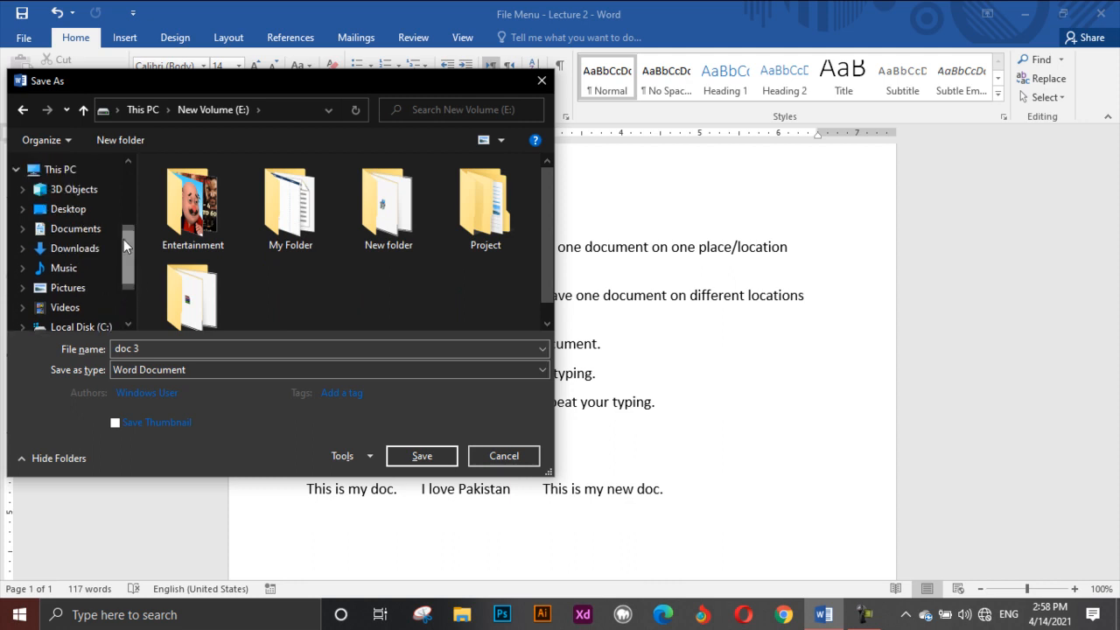
click(70, 208)
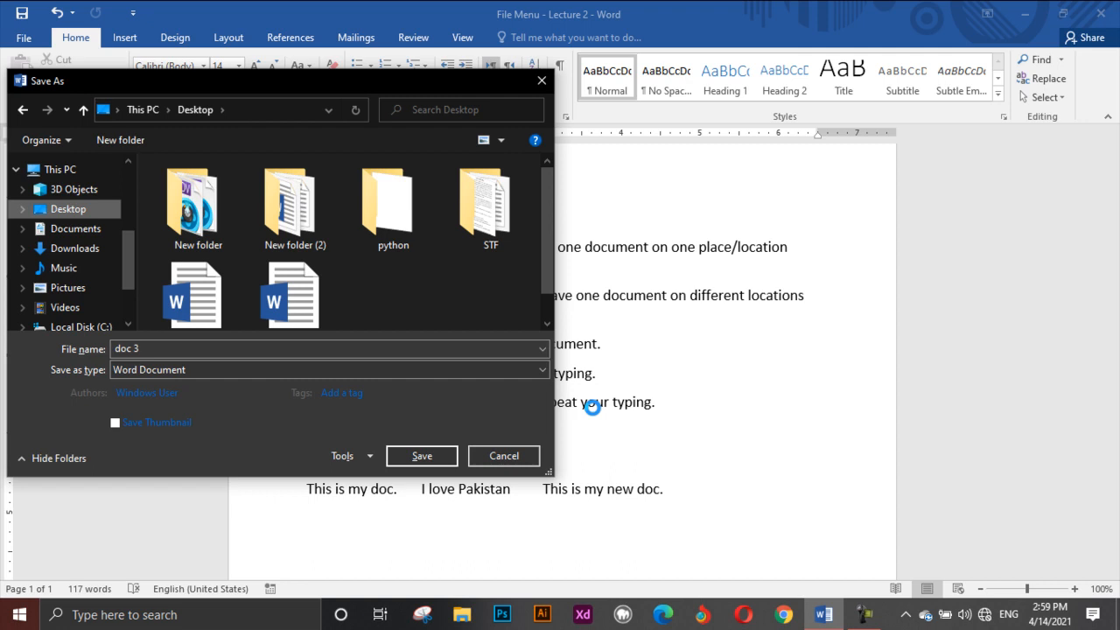
click(500, 455)
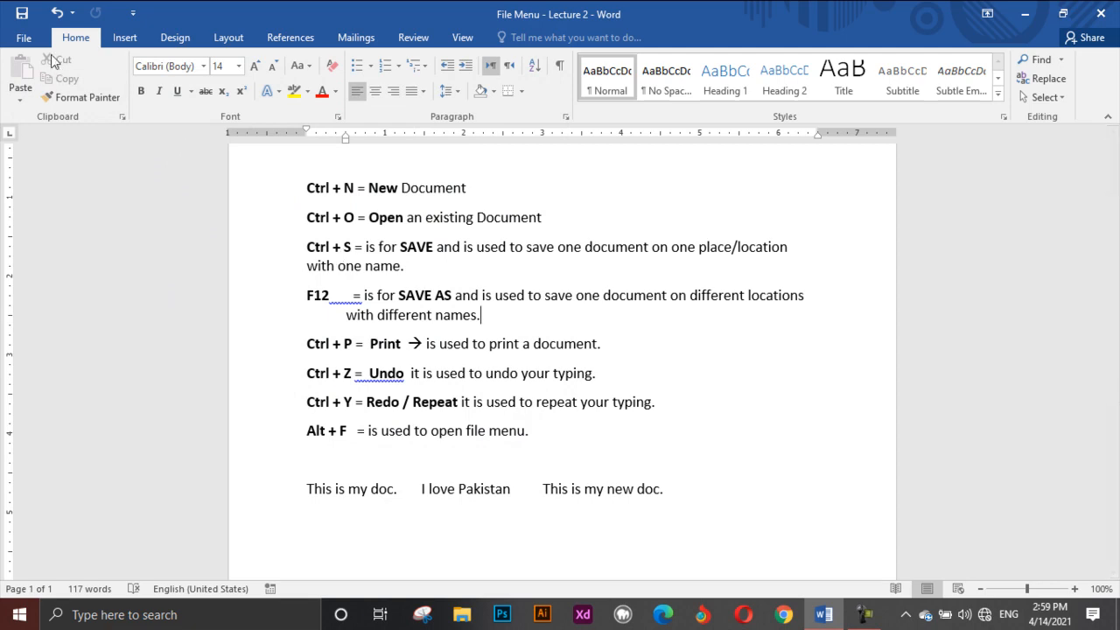
- View the Print page with the document preview and save the document again
click(26, 39)
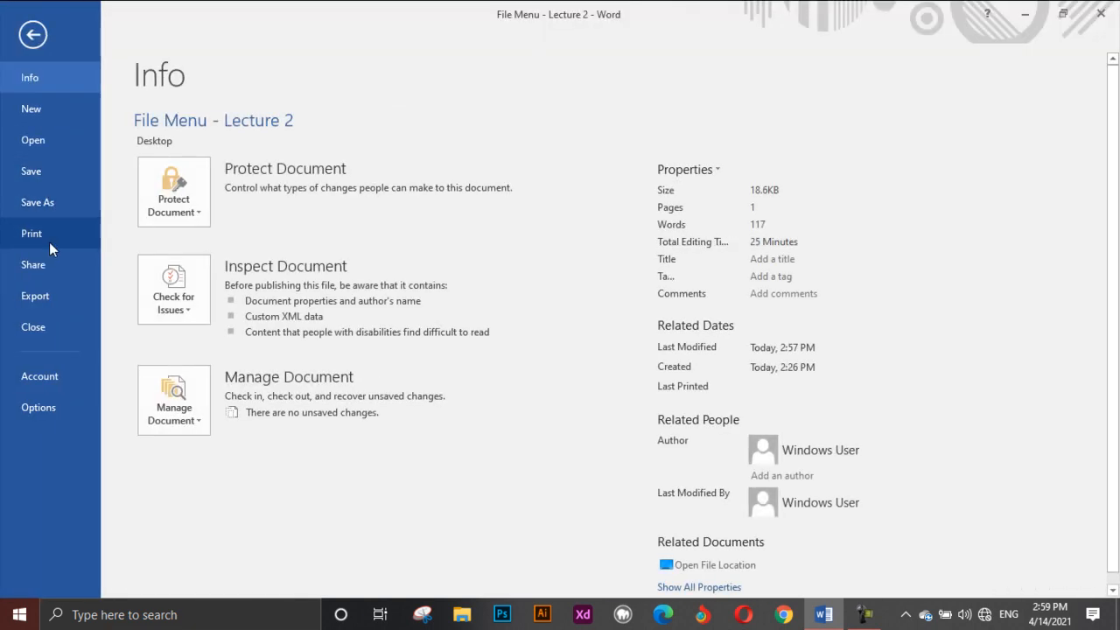
click(51, 232)
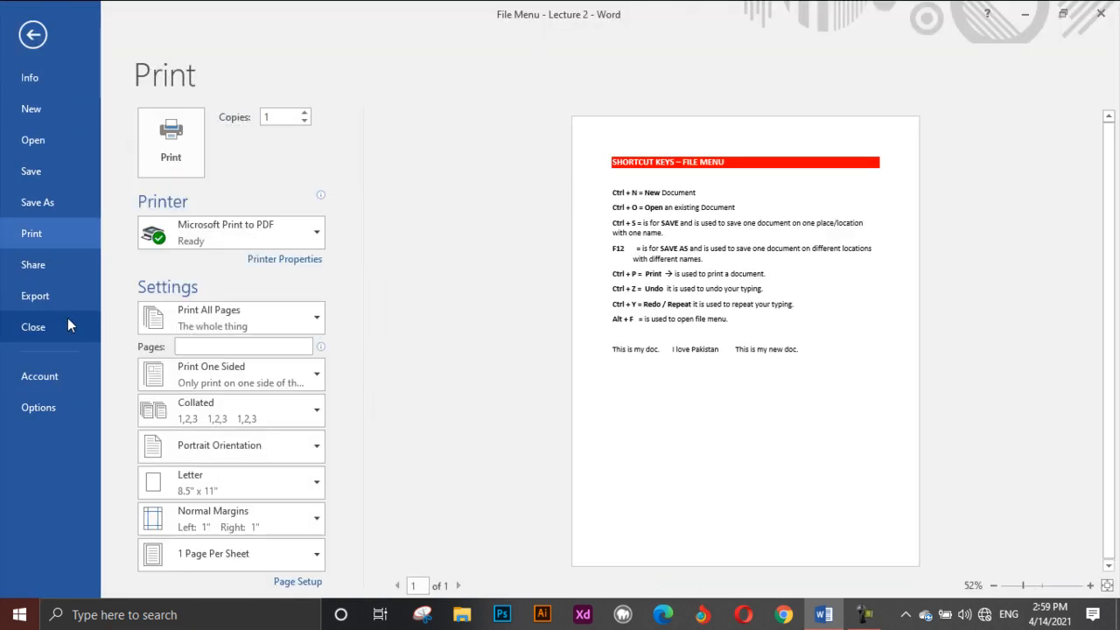
click(47, 203)
click(45, 168)
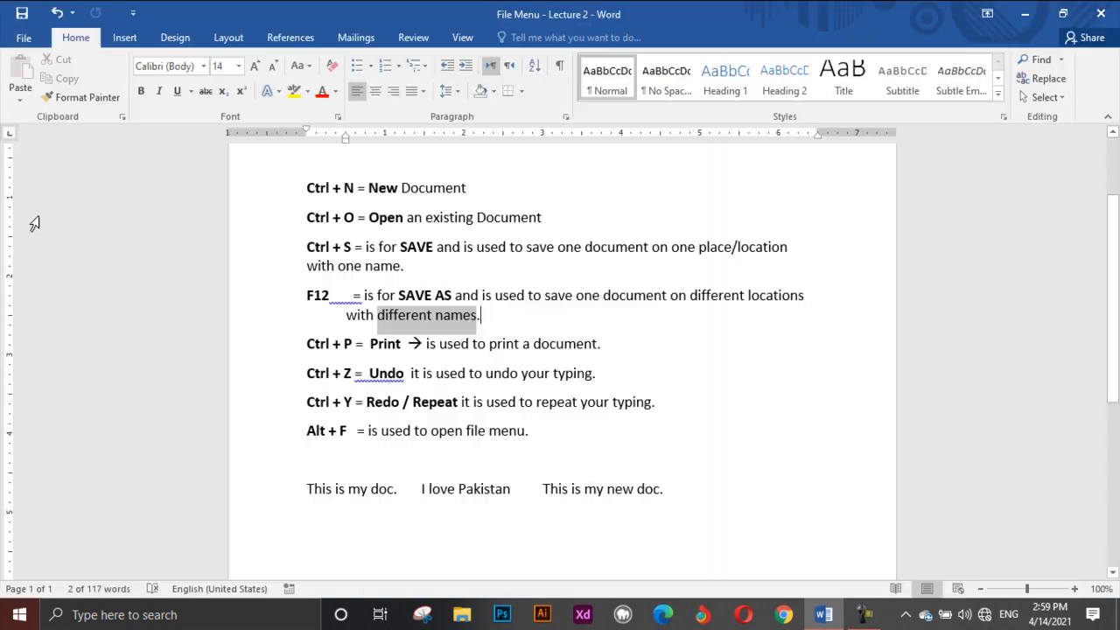
- Look over the print settings once more and display the page layout options of the document
click(26, 40)
click(35, 242)
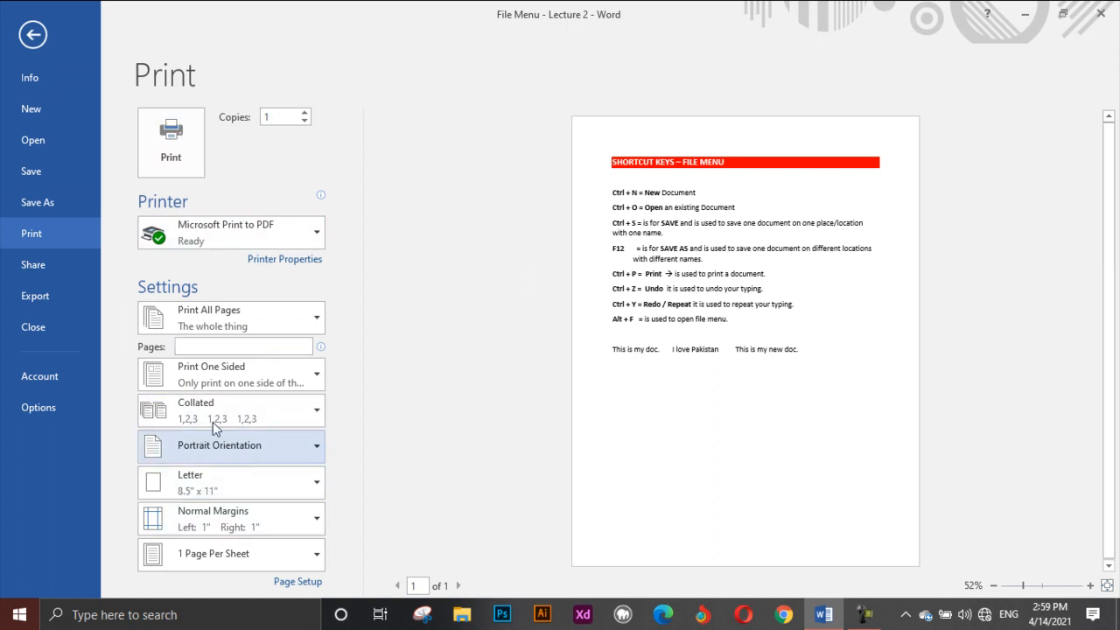
click(37, 42)
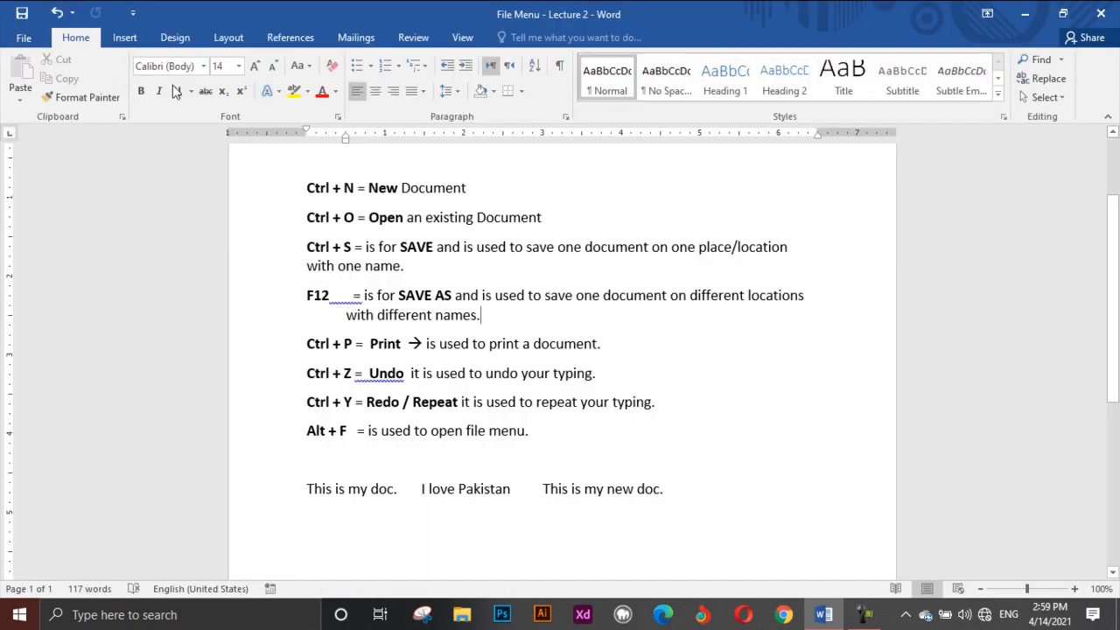
click(228, 36)
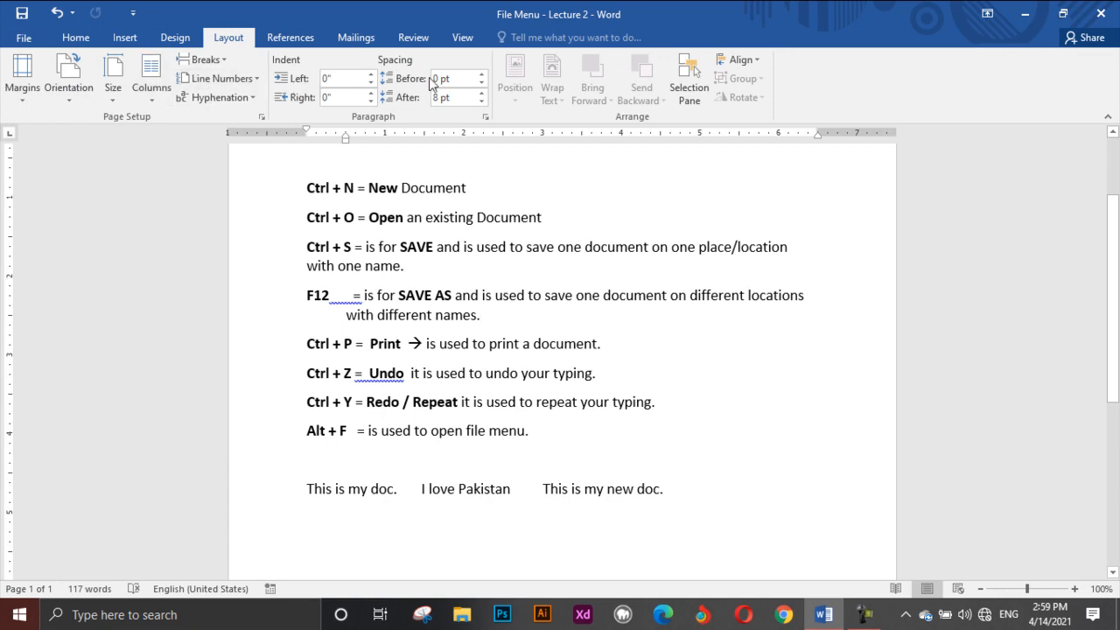
- Set the print job to 100 copies with Microsoft Print to PDF as the printer
click(28, 38)
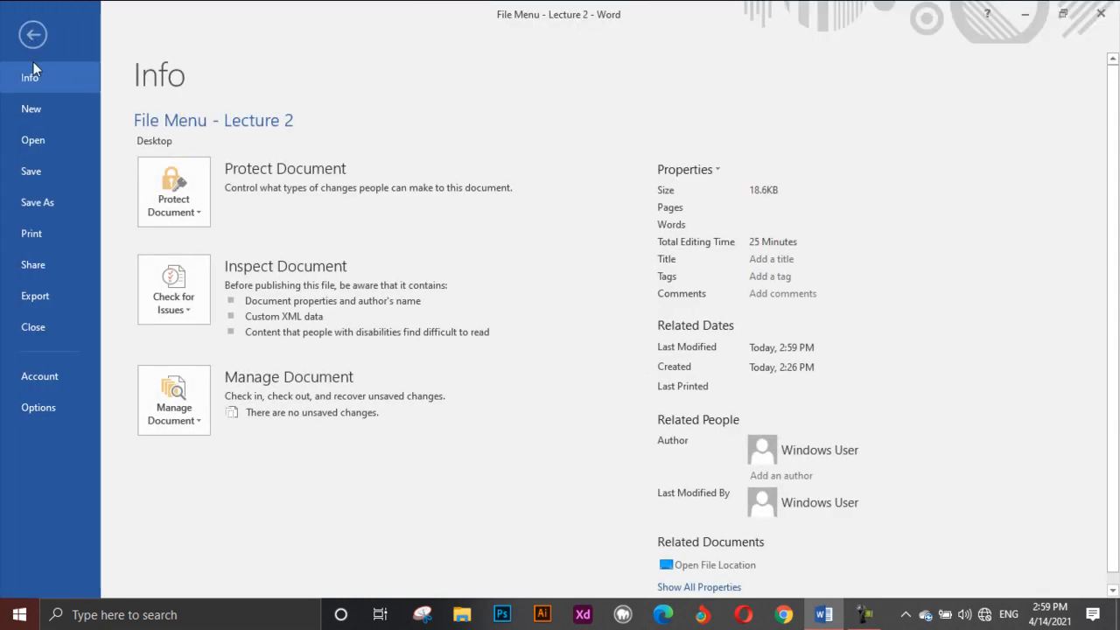
click(63, 242)
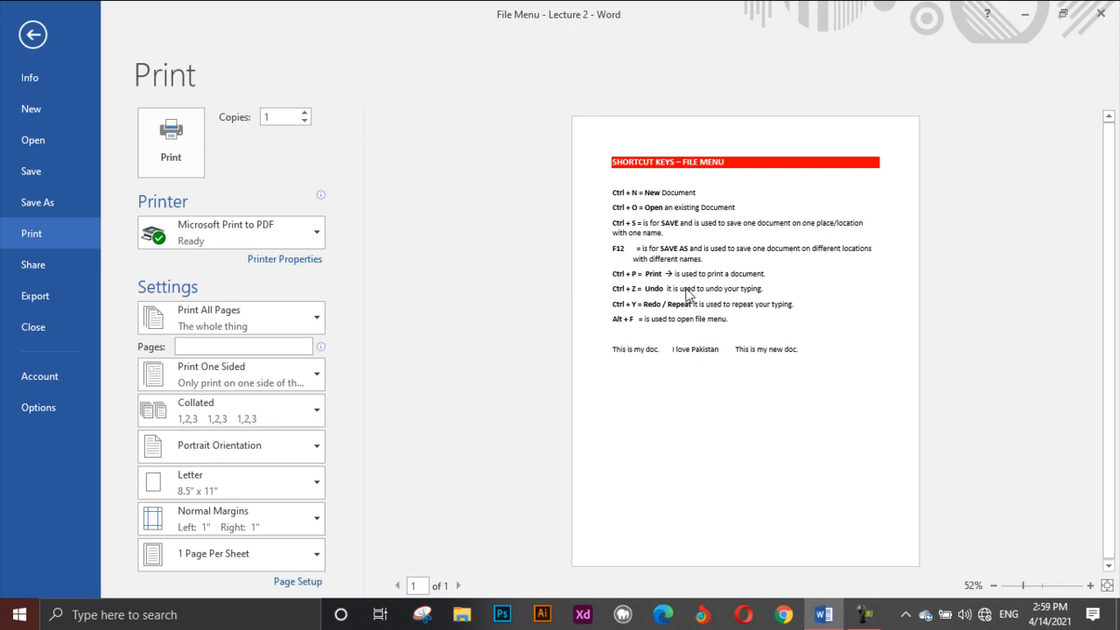
click(304, 113)
click(305, 113)
click(304, 113)
click(305, 113)
click(304, 114)
text(100)
click(317, 232)
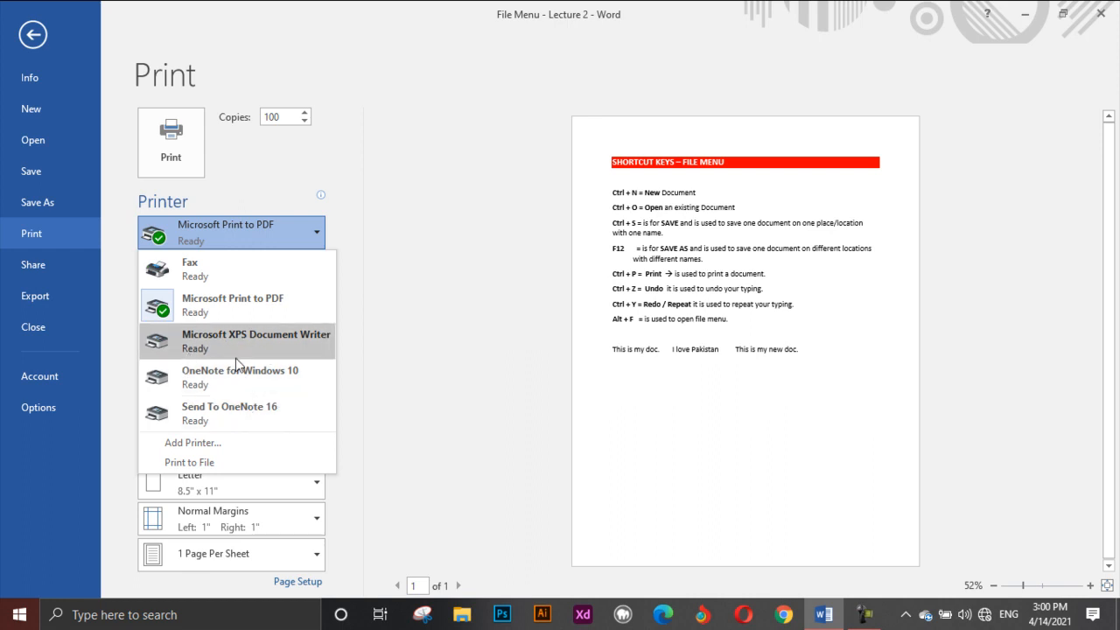
click(267, 301)
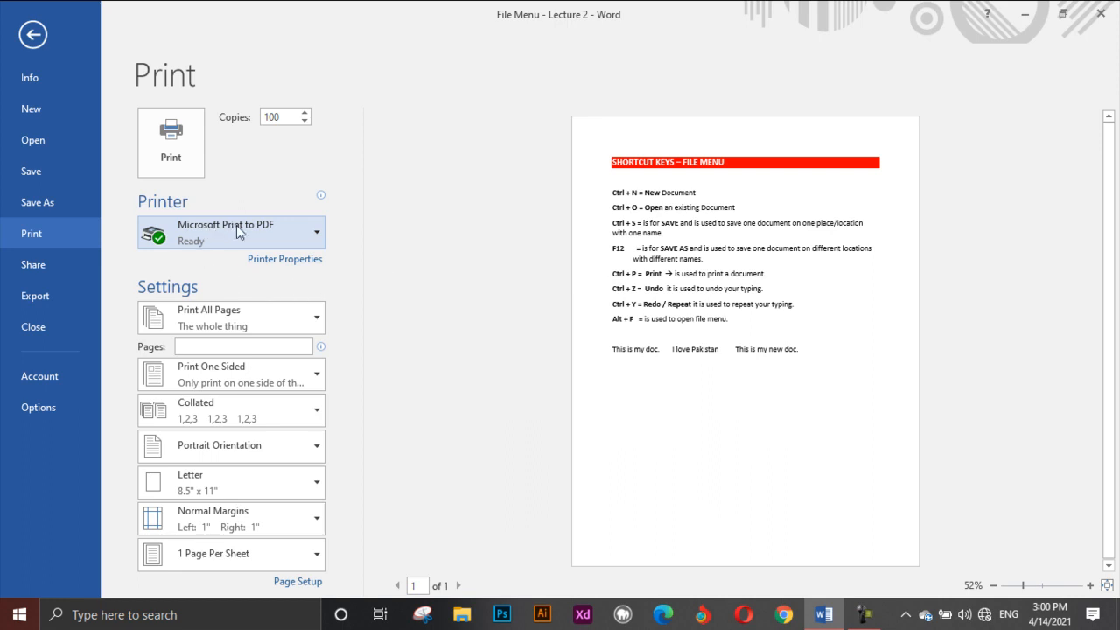
- Try limiting the print range to page 1, clear the entry, and review the available page range choices
mouse_move(197, 250)
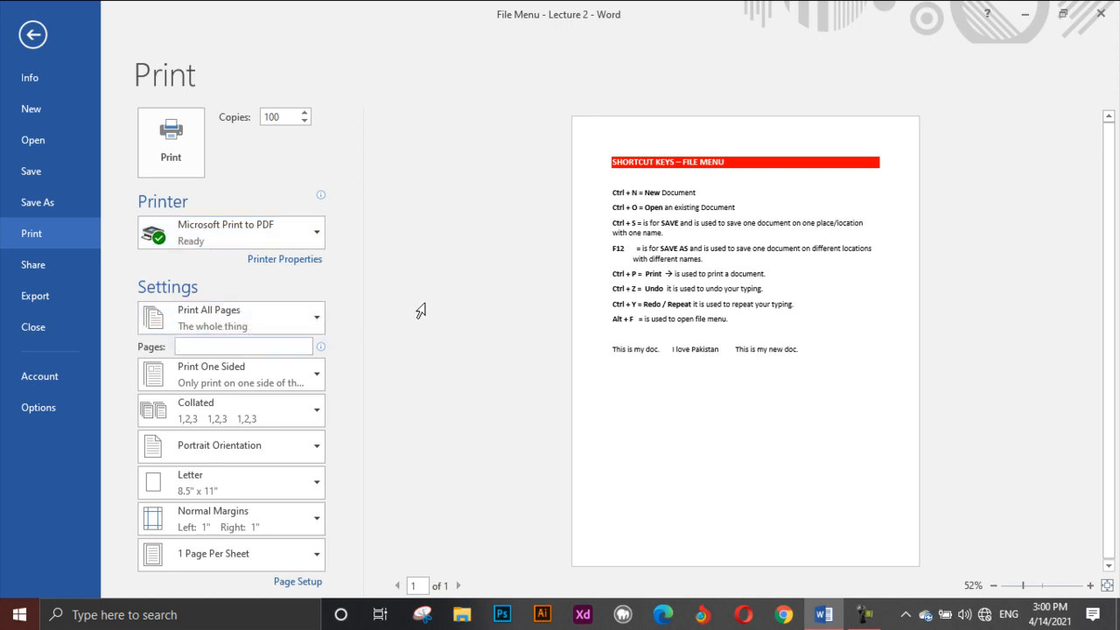
text(1)
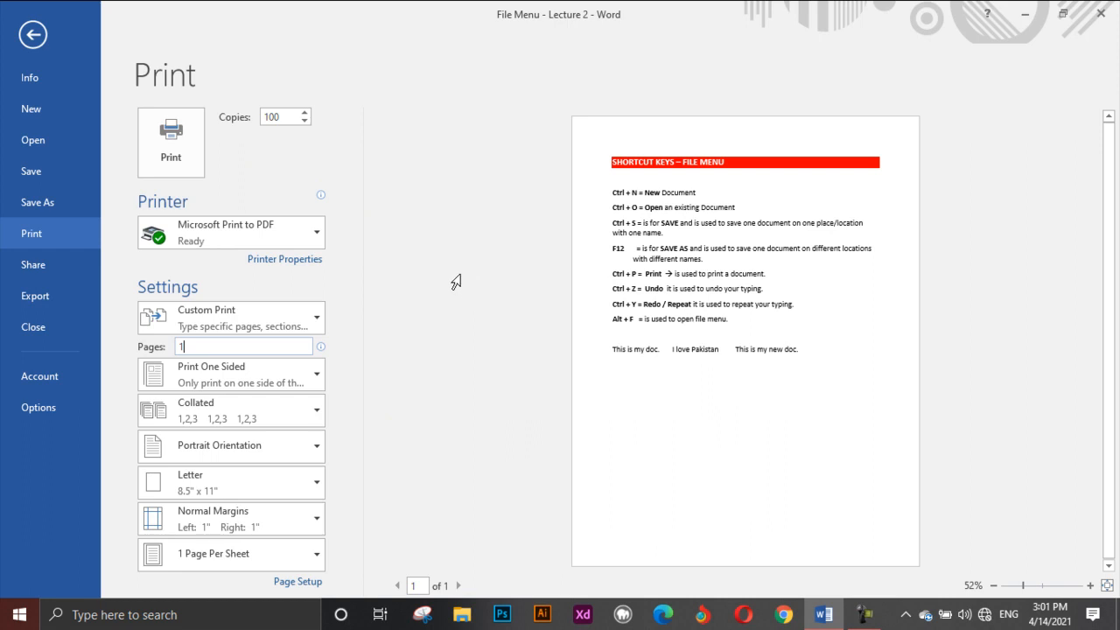
key(BackSpace)
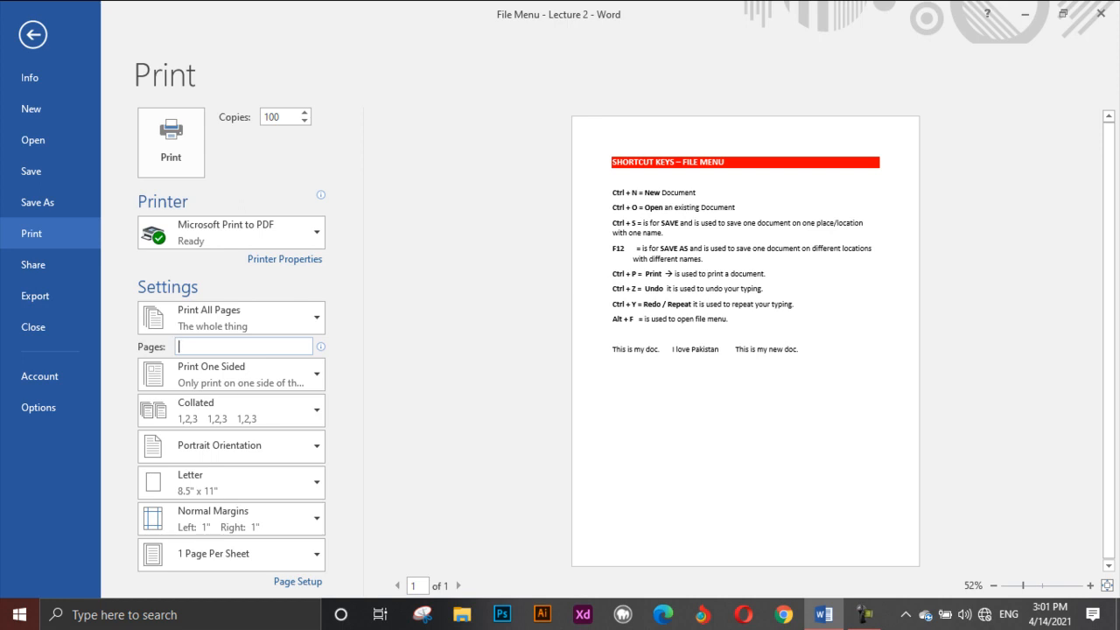
click(320, 322)
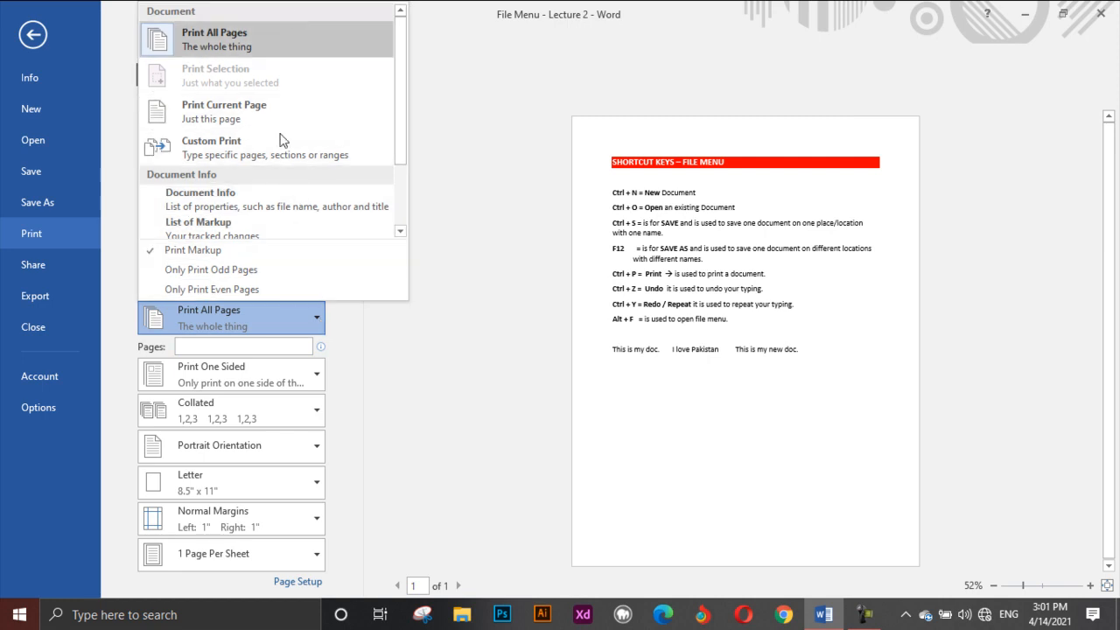
click(428, 341)
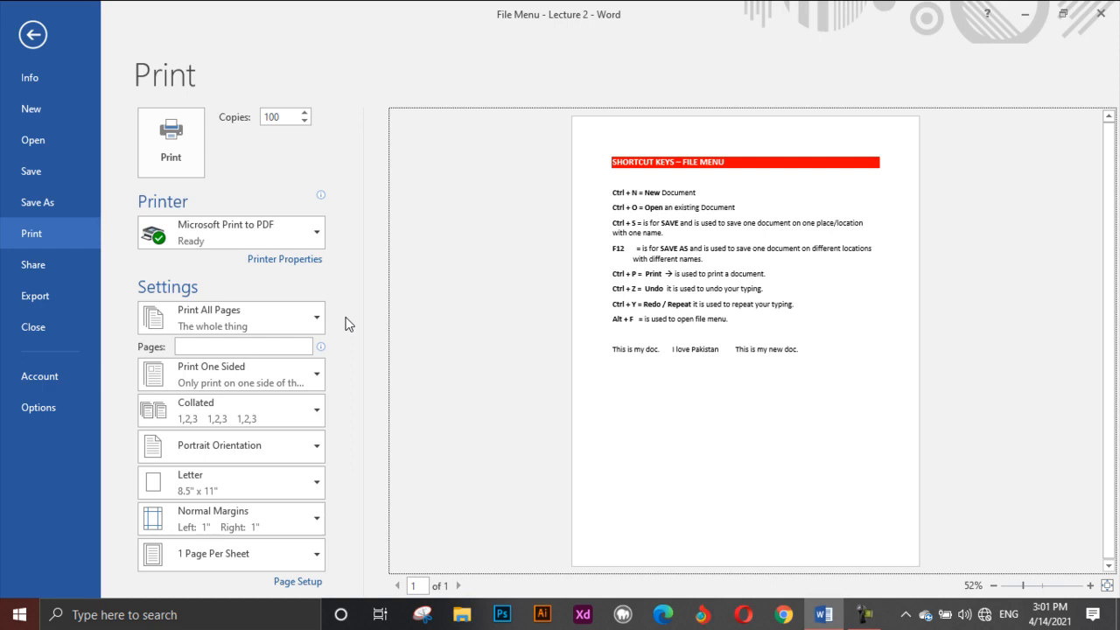
- Review the one-sided printing and collation choices, comparing Collated with Uncollated
click(321, 380)
click(320, 382)
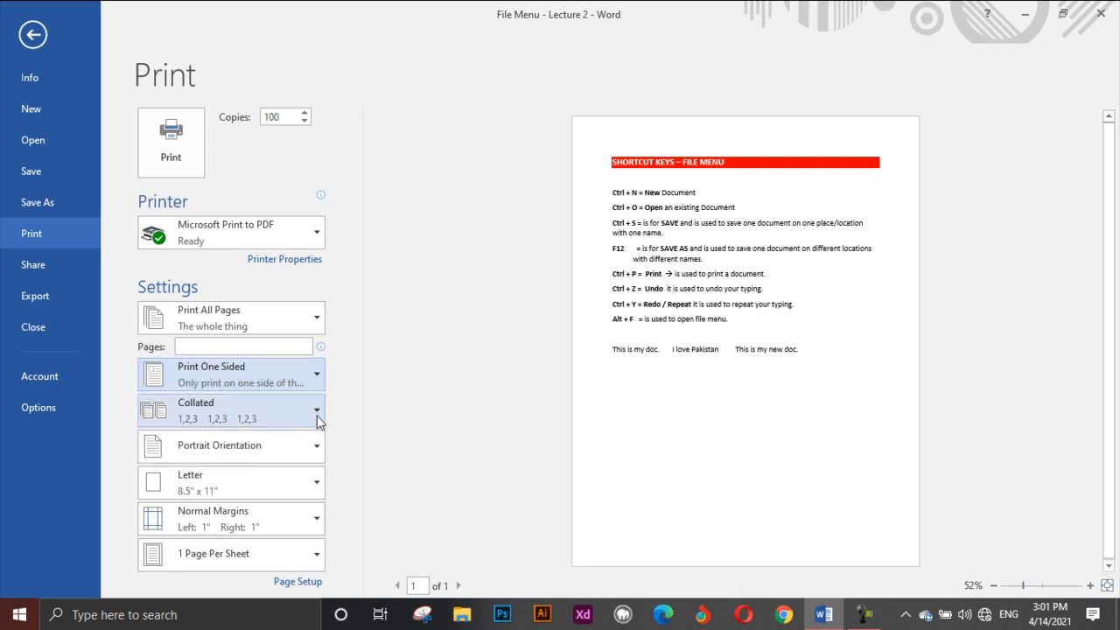
click(317, 416)
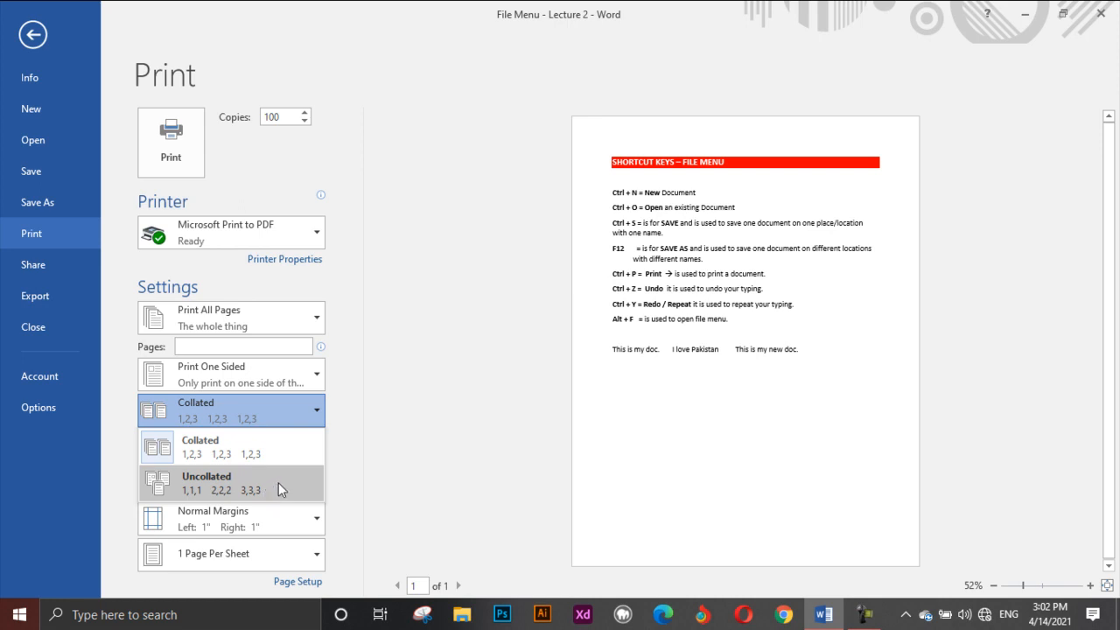
click(409, 448)
- Try Landscape Orientation for the printout and switch back to Portrait Orientation
click(295, 442)
click(253, 523)
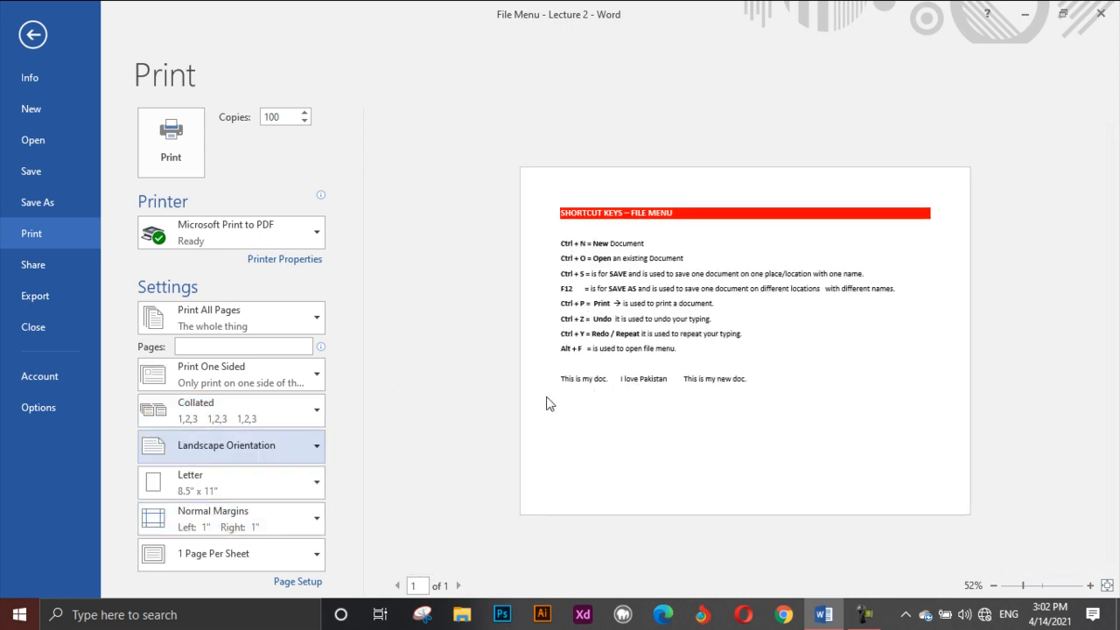
click(292, 451)
click(271, 481)
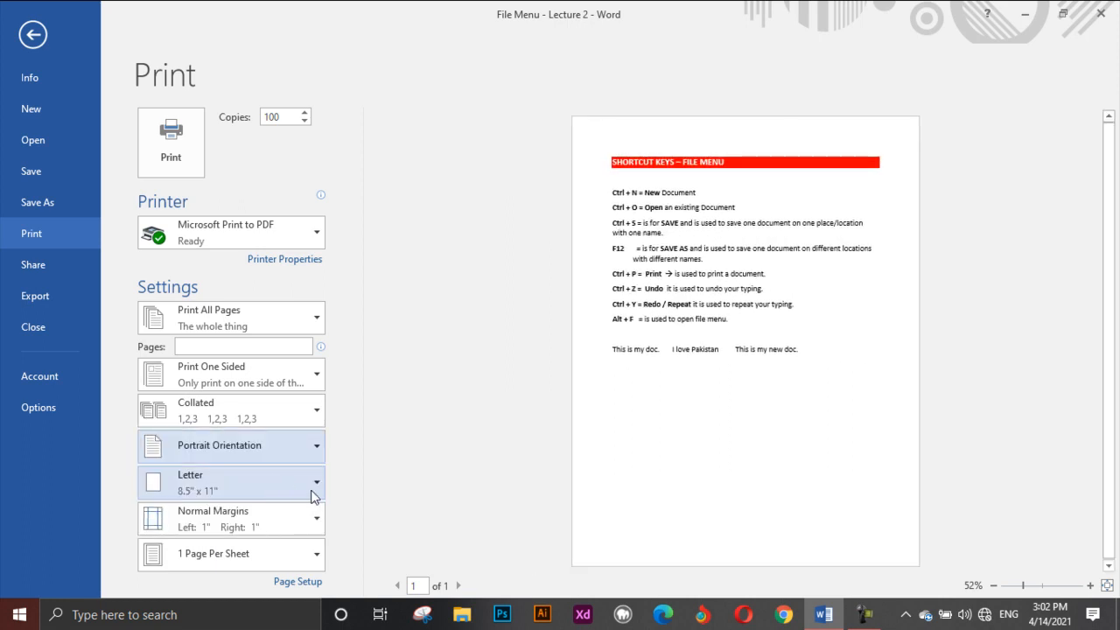
- Review the available paper sizes for the printout, including A4, and keep Letter
click(313, 490)
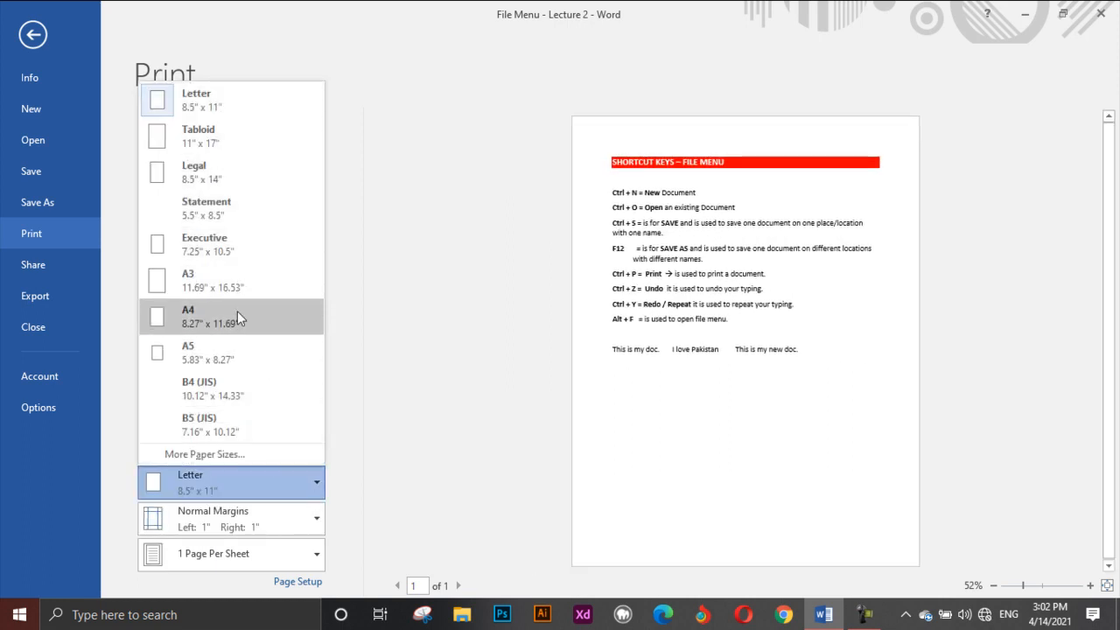
click(430, 317)
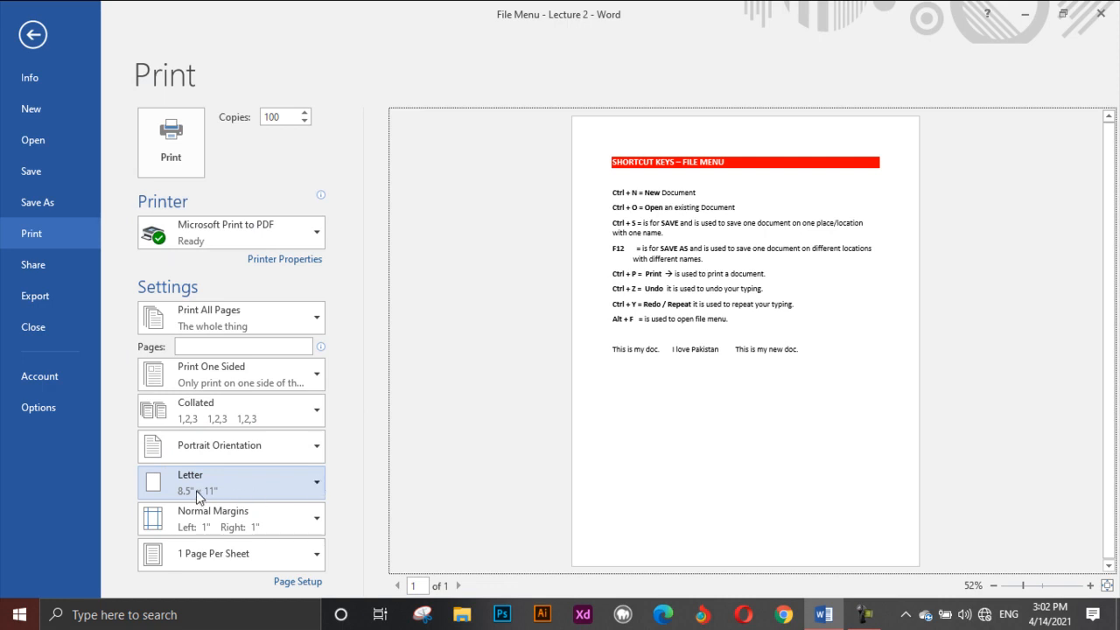
click(314, 483)
- Review the preset margin choices and the pages-per-sheet choices for the printout without changing either setting
click(317, 521)
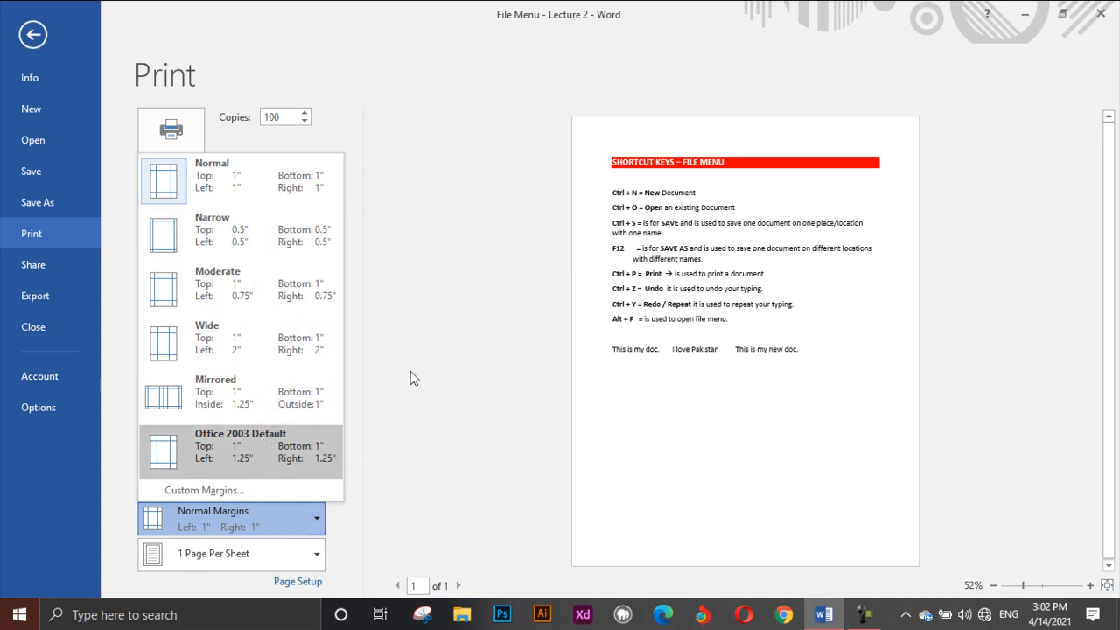
click(432, 325)
click(304, 554)
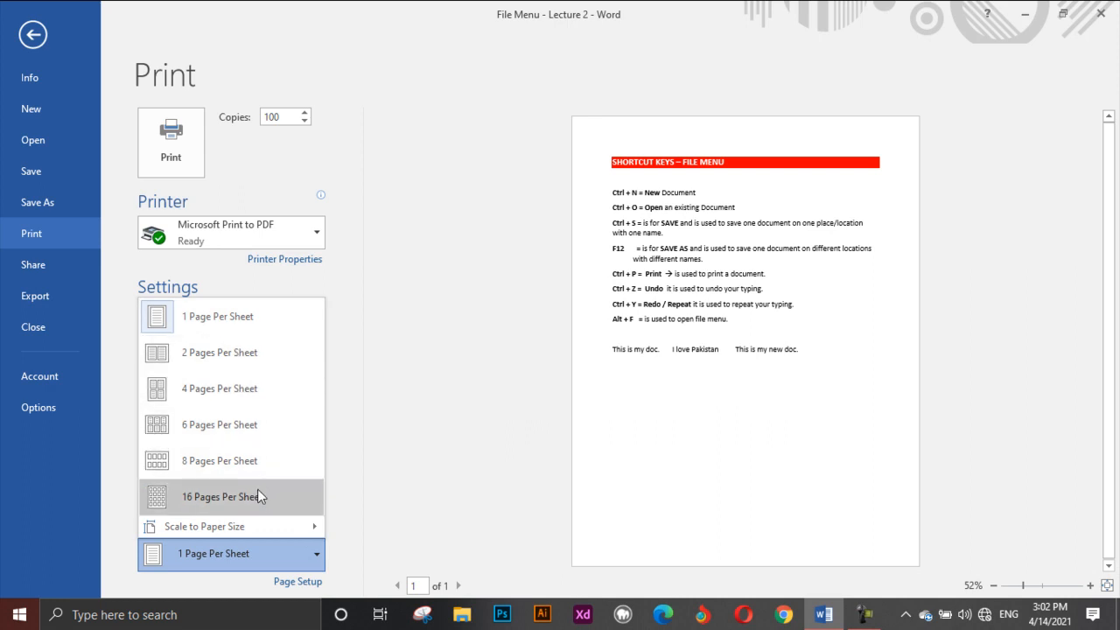
click(432, 345)
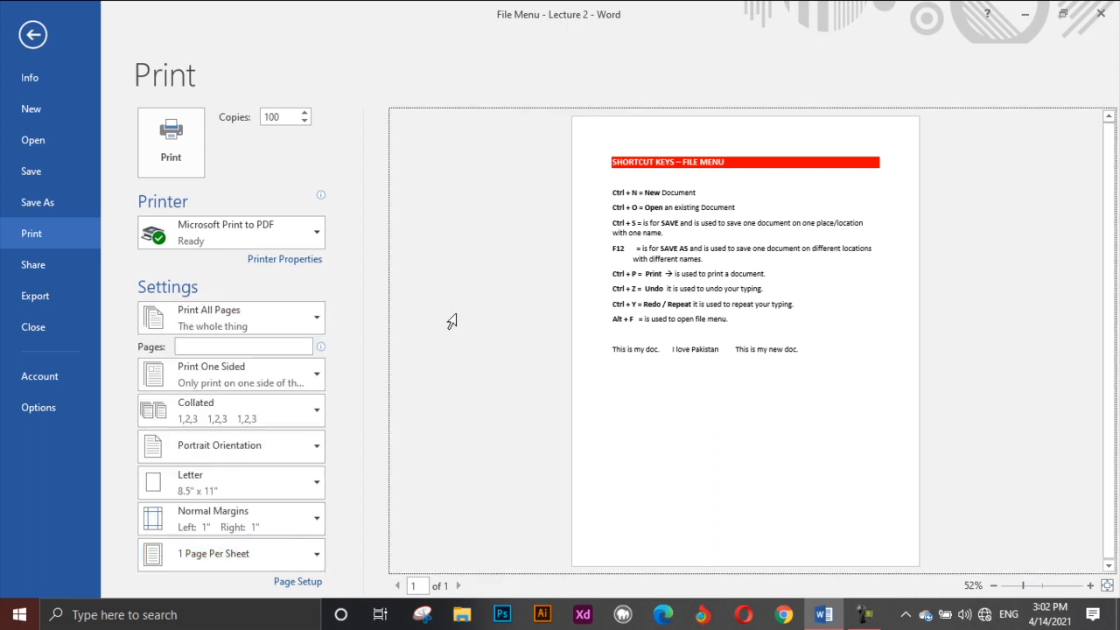
- Review the document's Share and Export options and the Office Account information
click(52, 267)
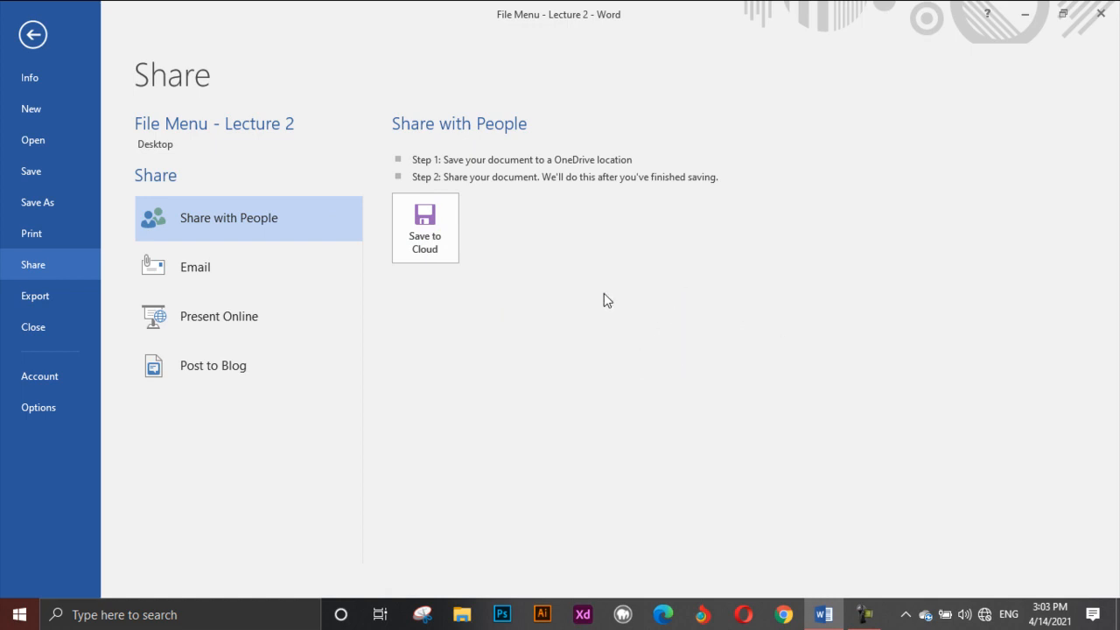
click(43, 301)
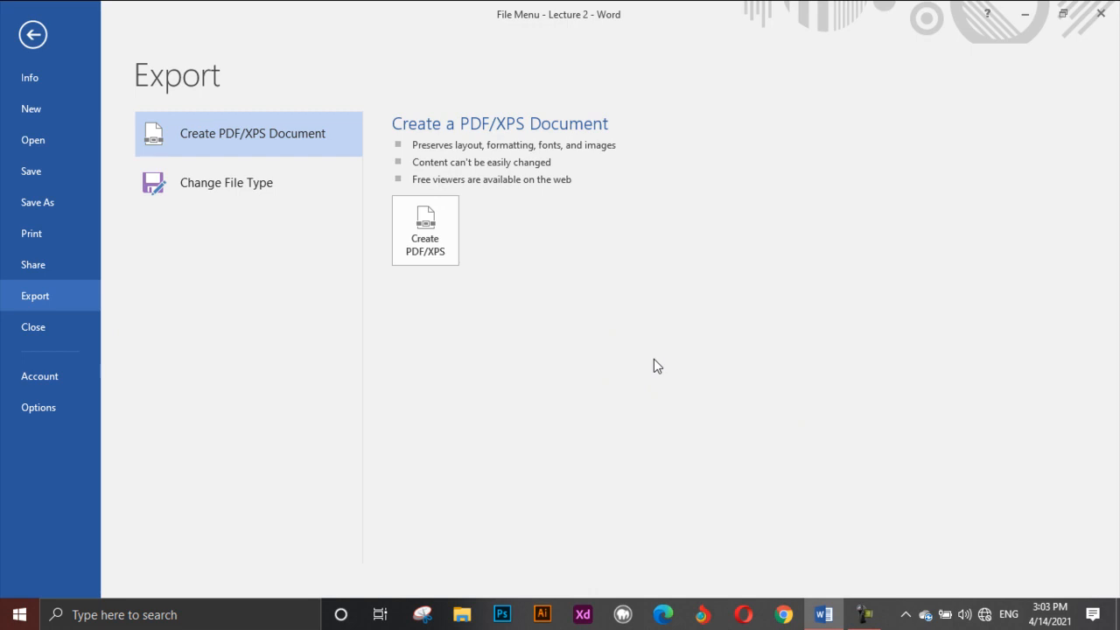
click(48, 375)
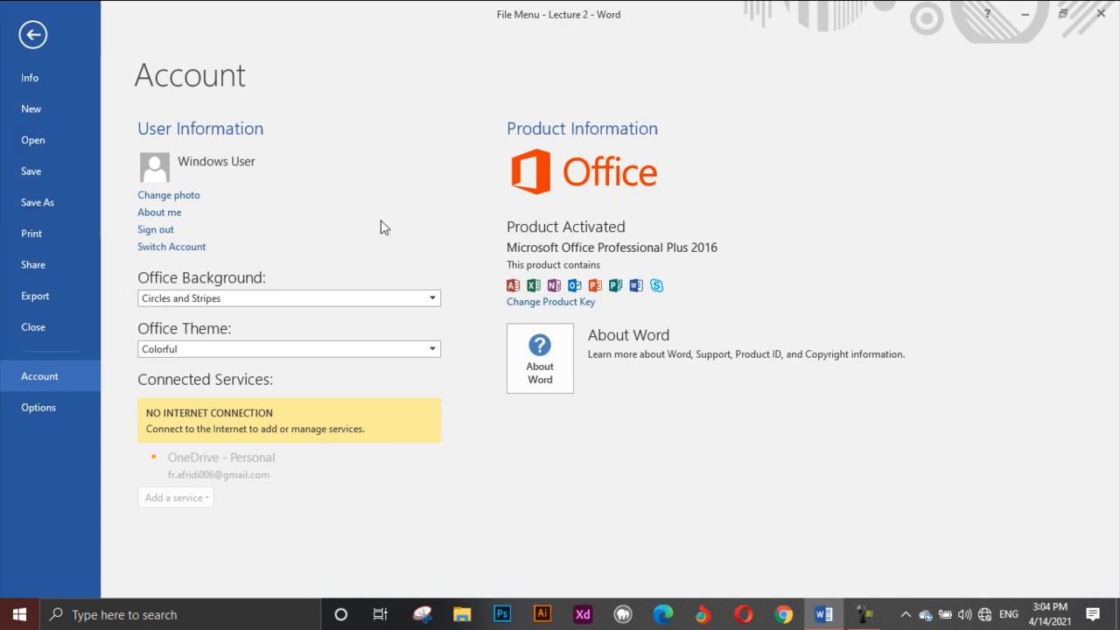
- View the General settings in Word Options and return to the document without changing them
click(48, 409)
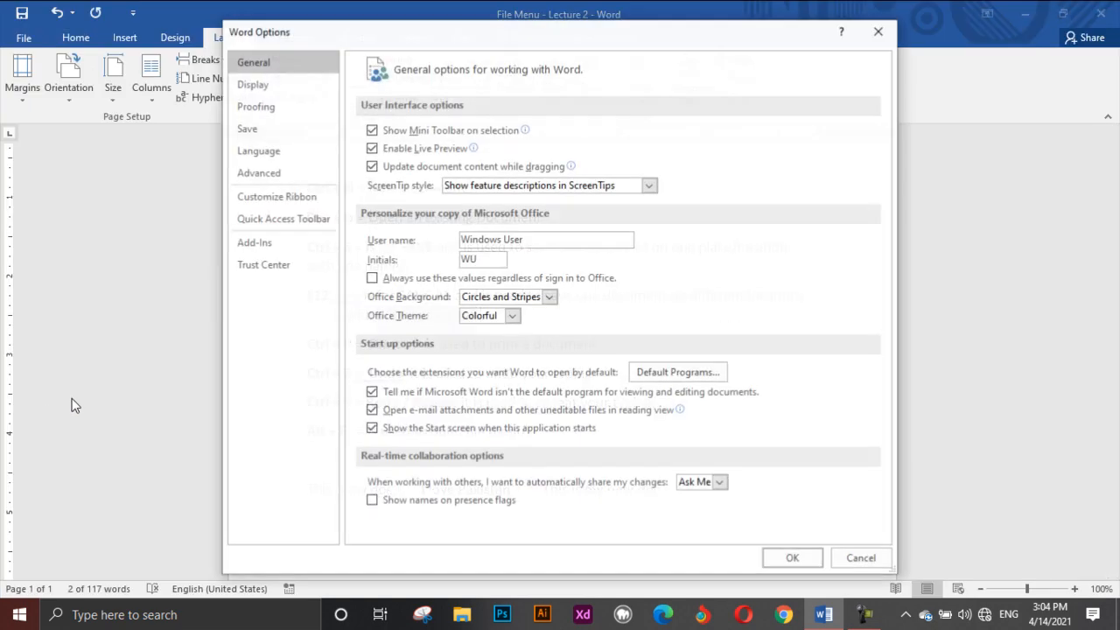
click(857, 558)
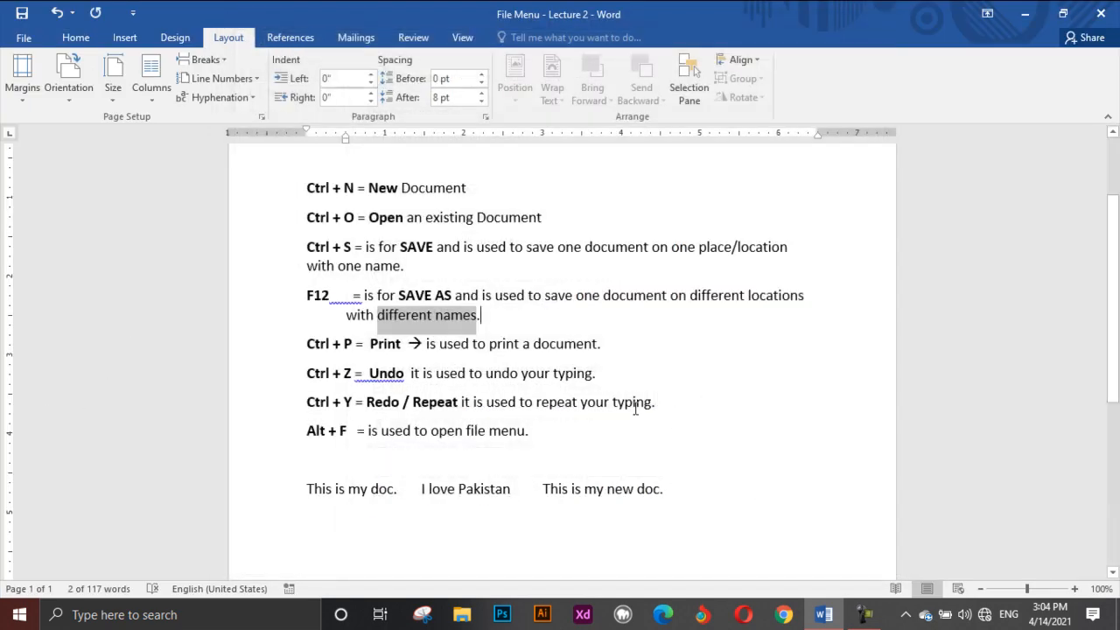
click(23, 37)
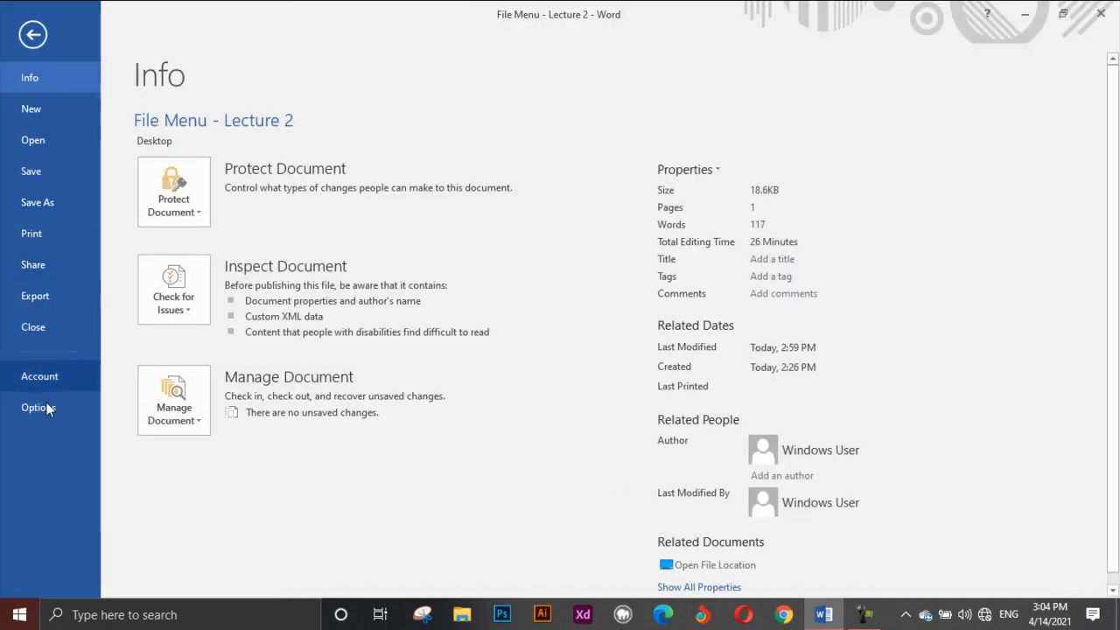
click(43, 408)
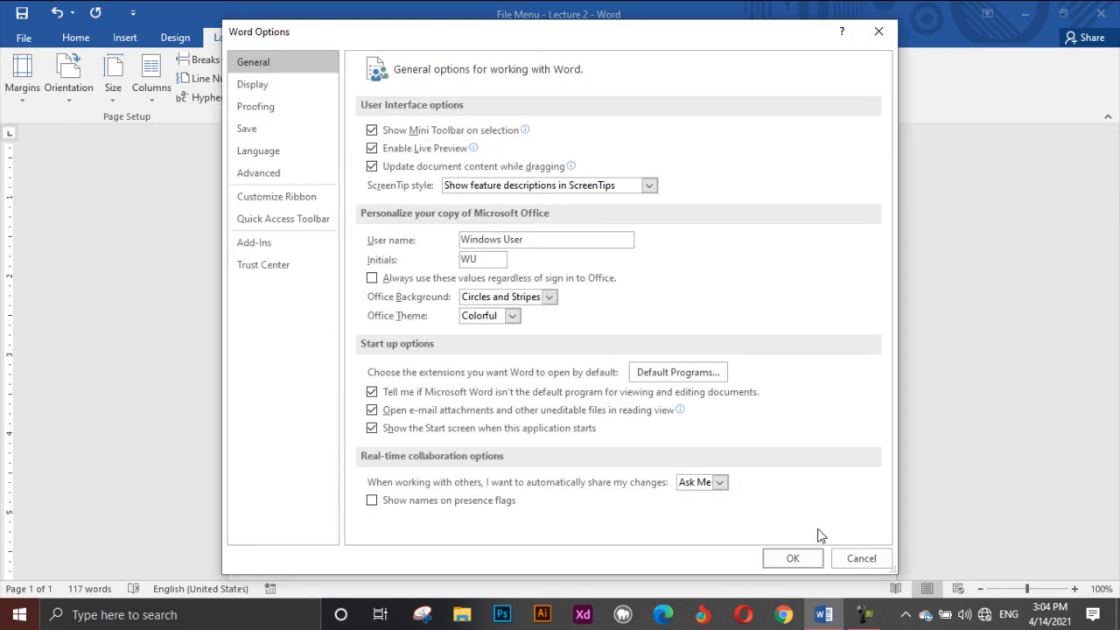
click(859, 558)
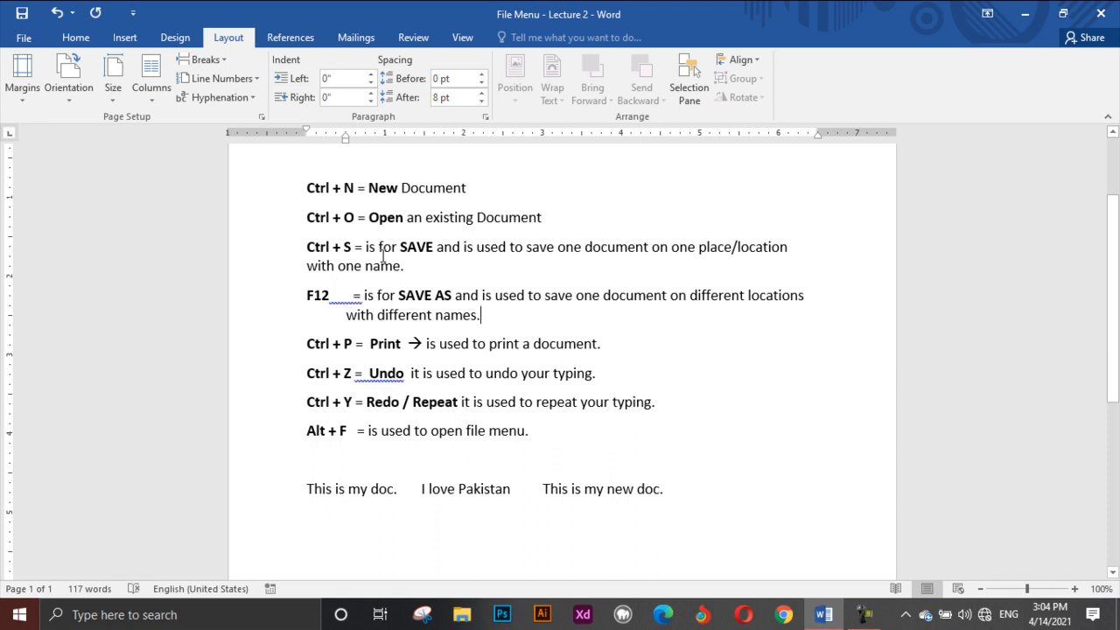
click(864, 614)
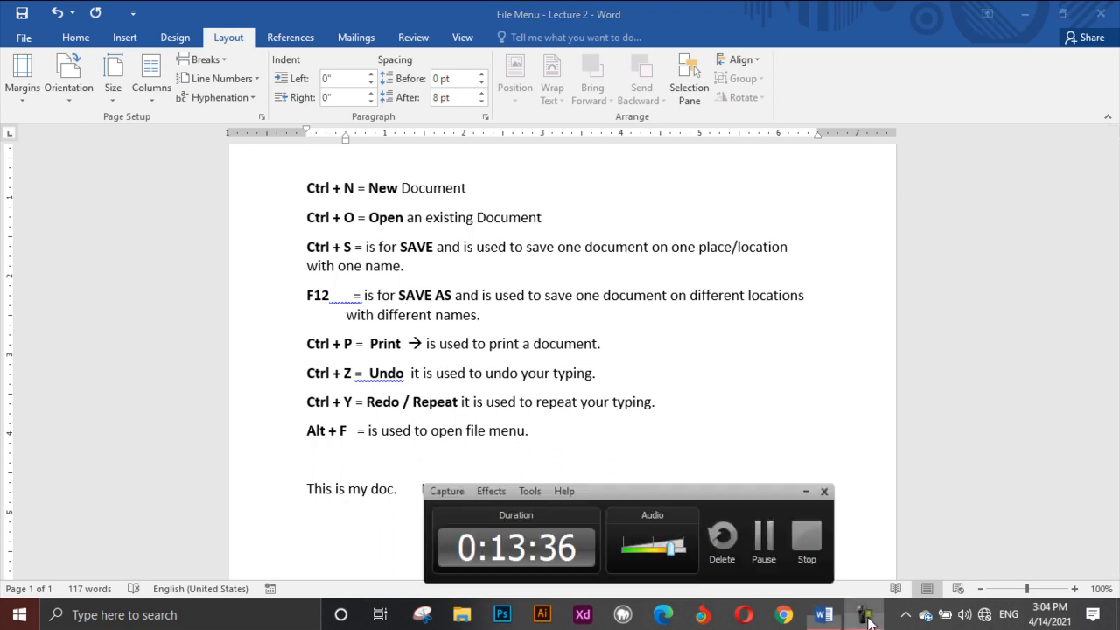
click(804, 567)
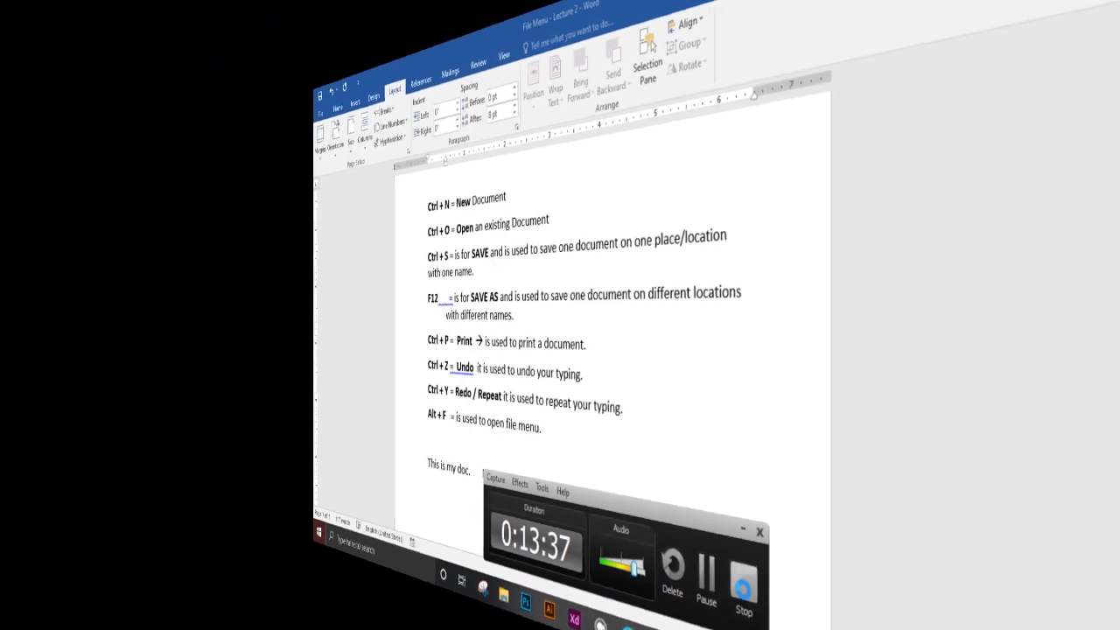